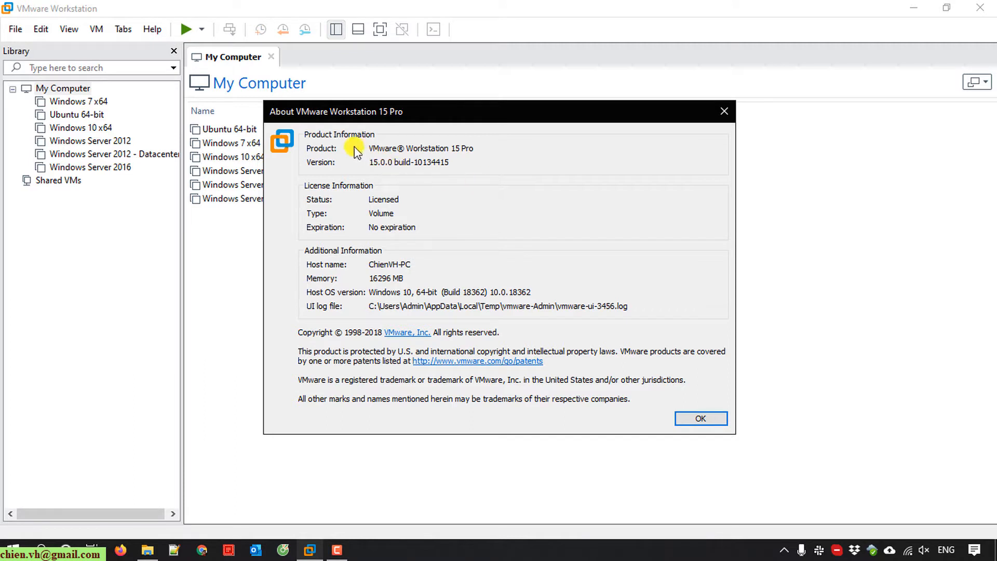
- Check the About dialog's version 15.0.0 build-10134415 and close it
drag(373, 147, 504, 150)
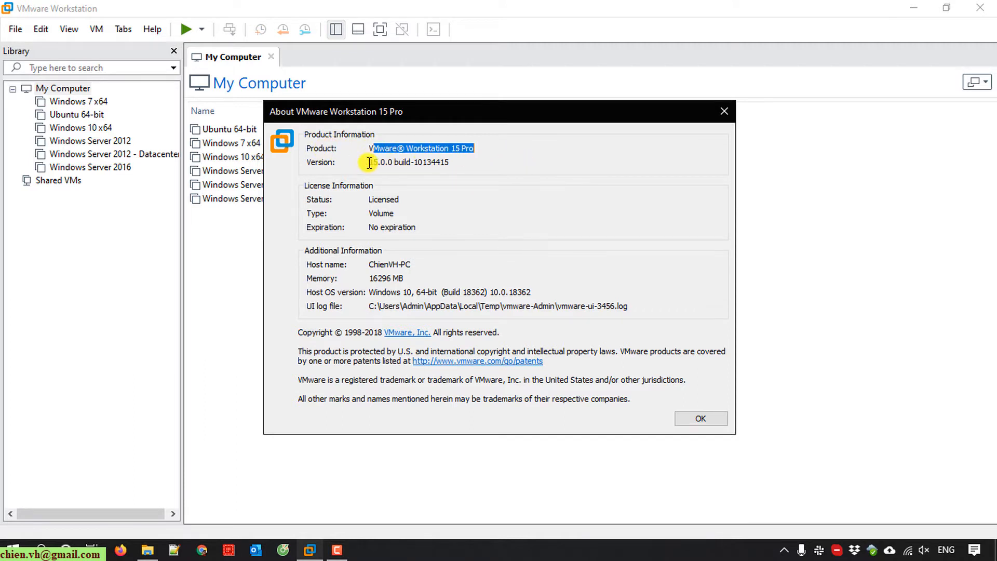
click(701, 419)
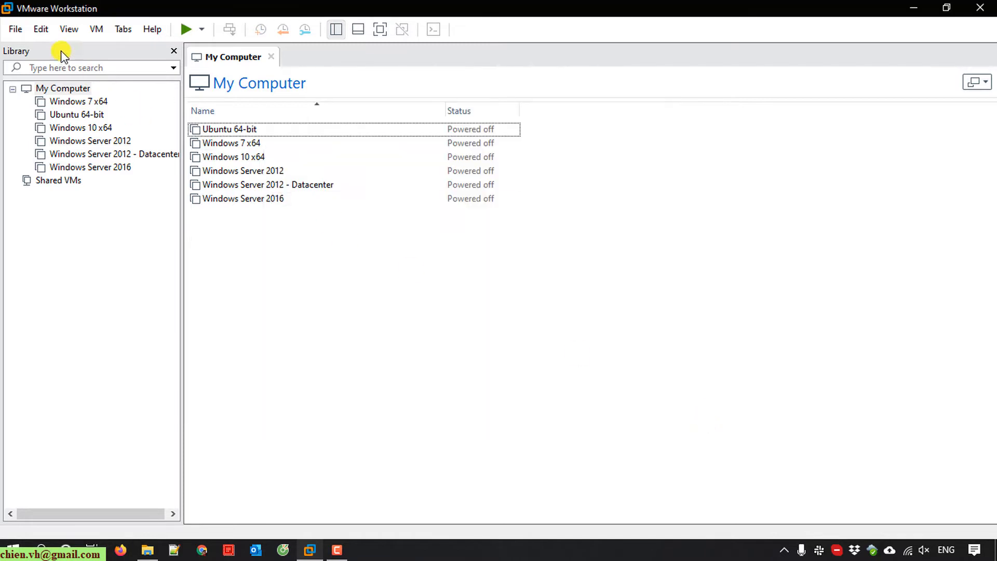
click(16, 30)
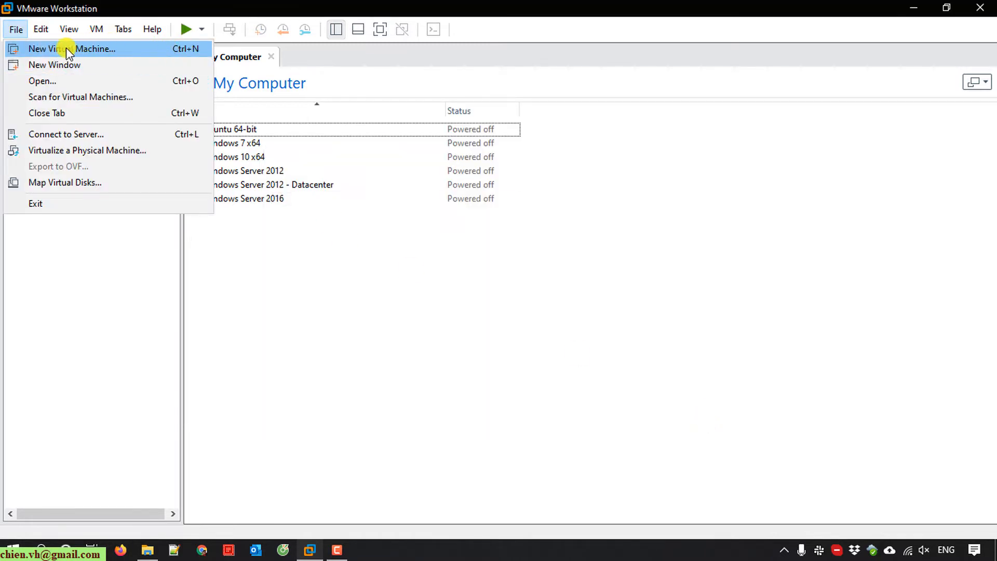
- Start a Typical new virtual machine with the operating system installed later
click(127, 49)
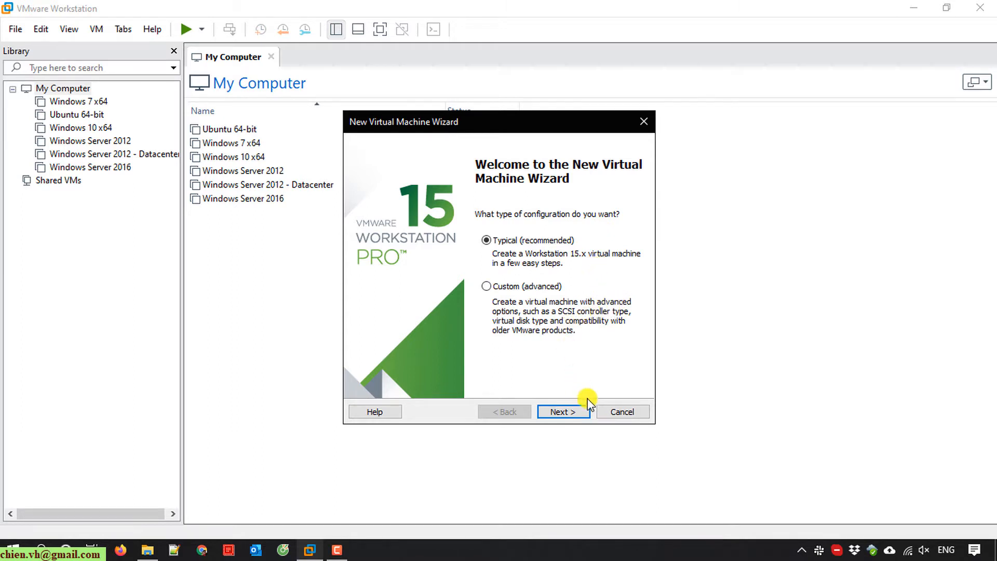
click(575, 411)
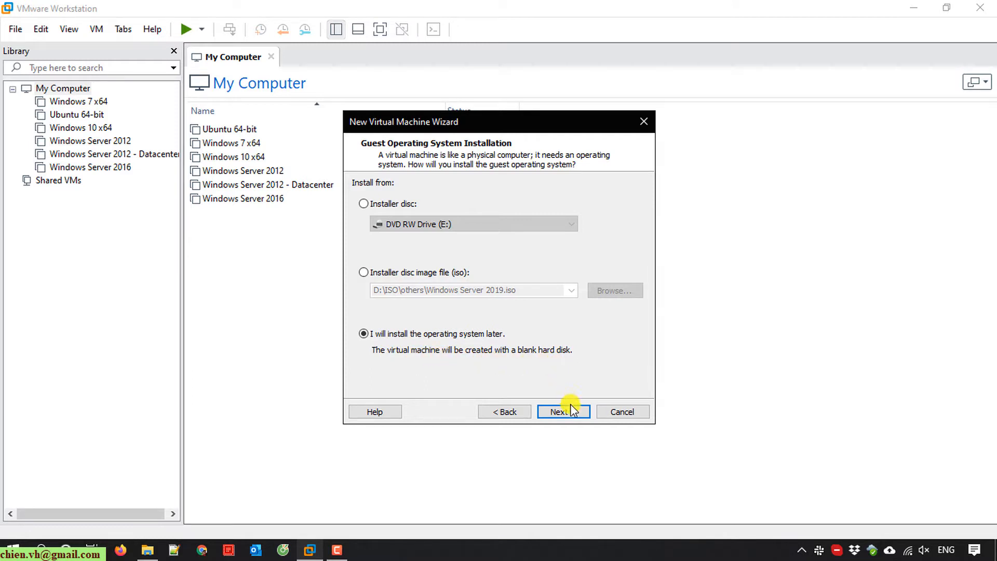
click(575, 417)
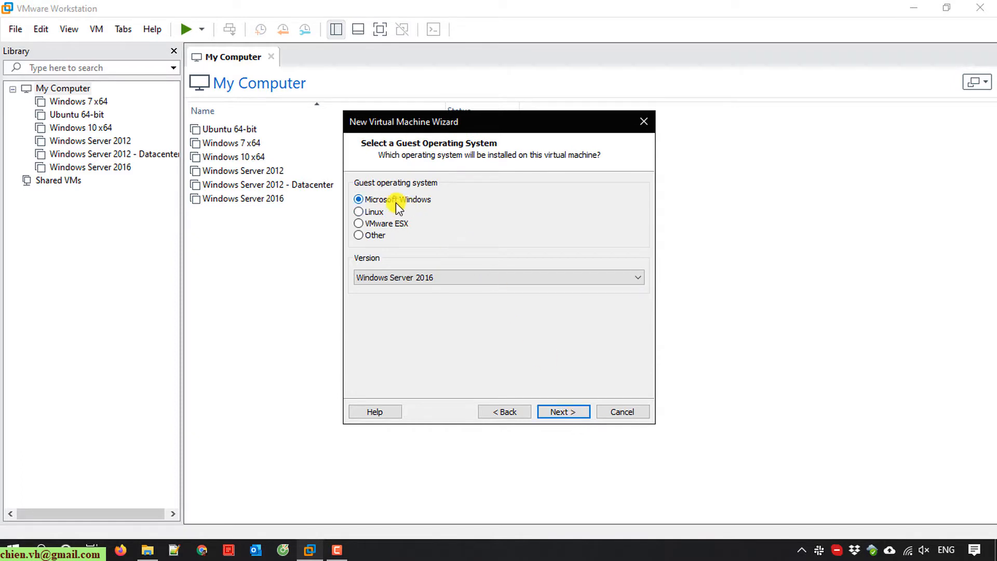
- Choose Microsoft Windows as guest OS with version Windows Server 2016
click(362, 212)
click(361, 224)
click(366, 235)
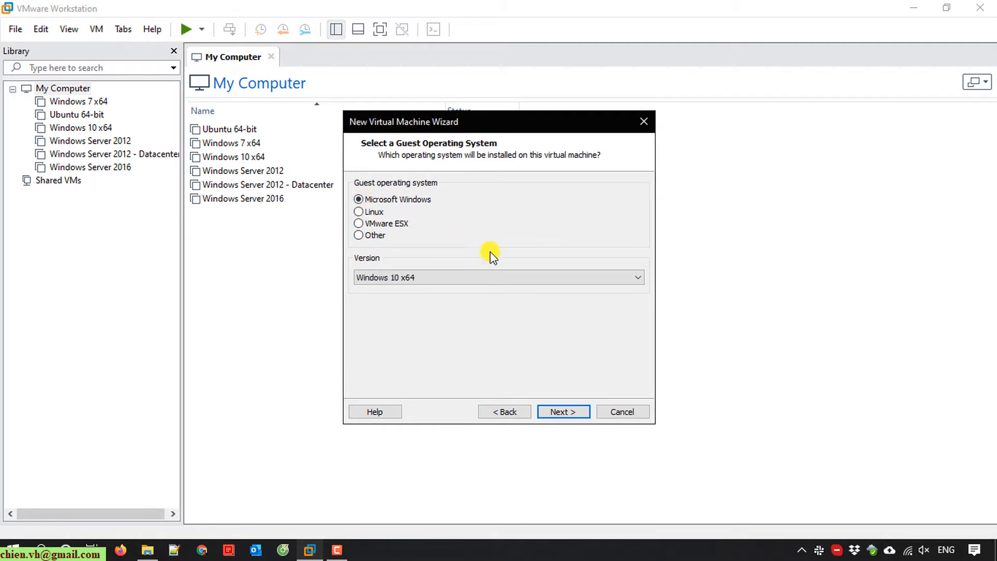
click(512, 277)
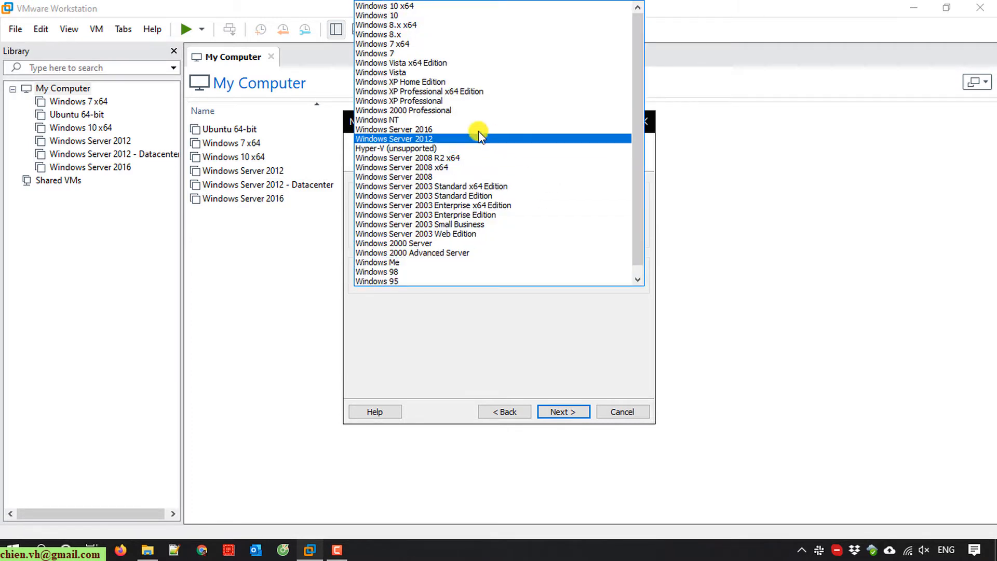
click(422, 131)
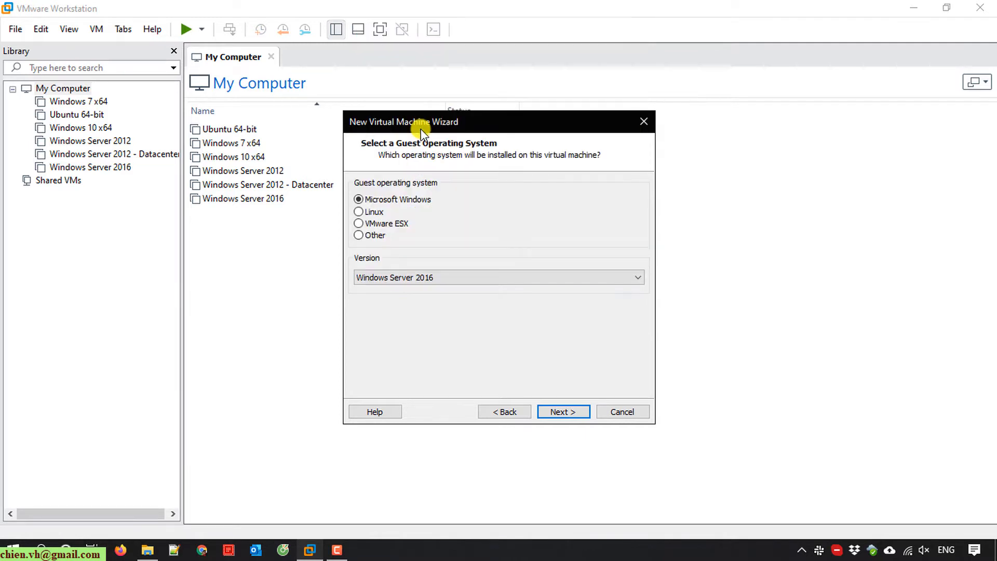
click(563, 412)
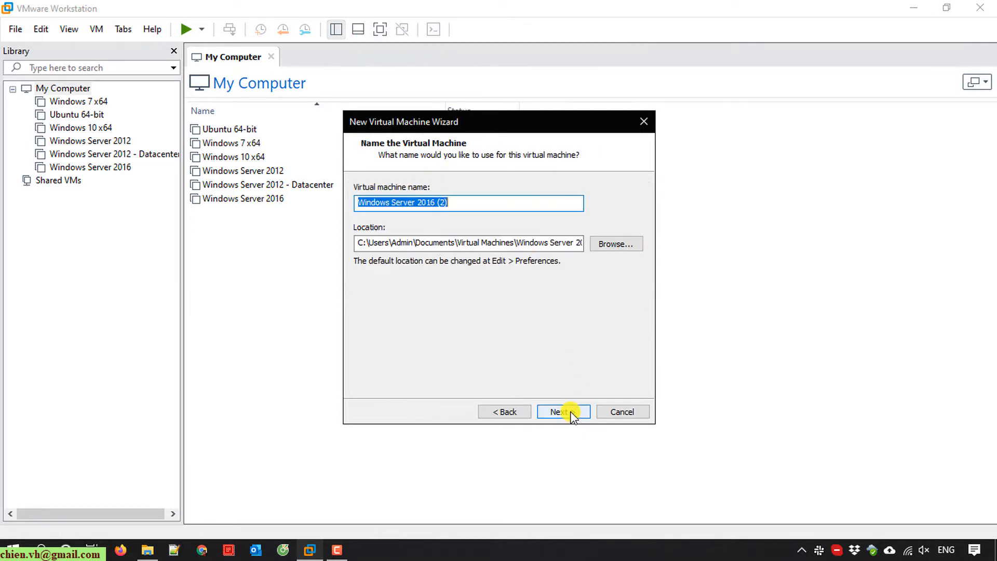
- Name the VM 'Windows Server 2016 - Datacenter' with a matching storage location
click(498, 204)
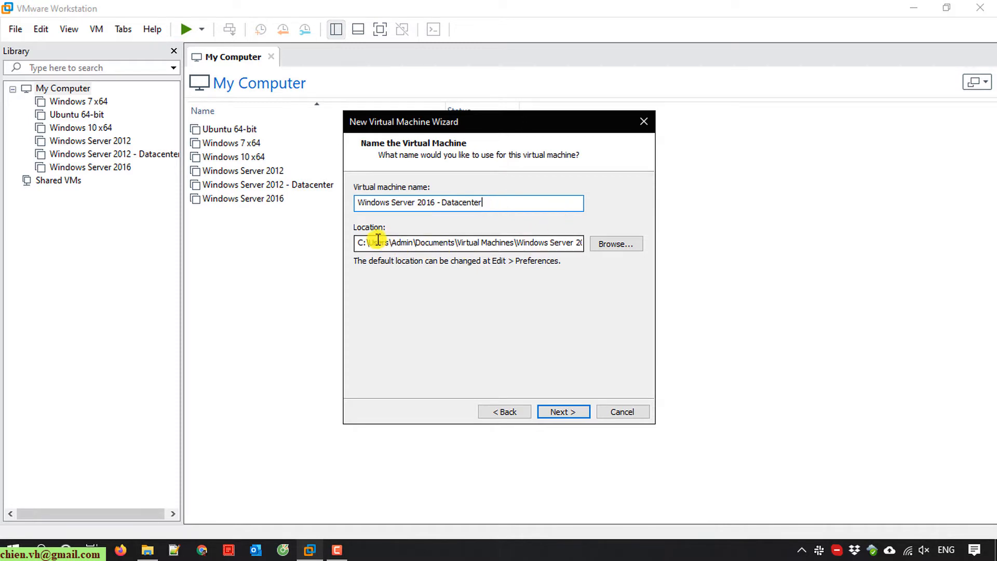
drag(378, 243, 618, 247)
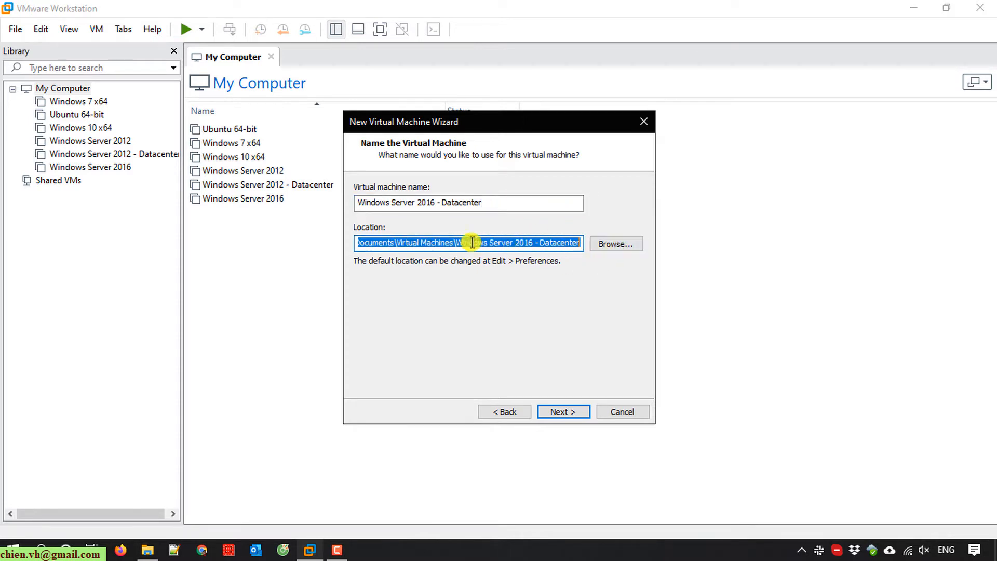
click(575, 416)
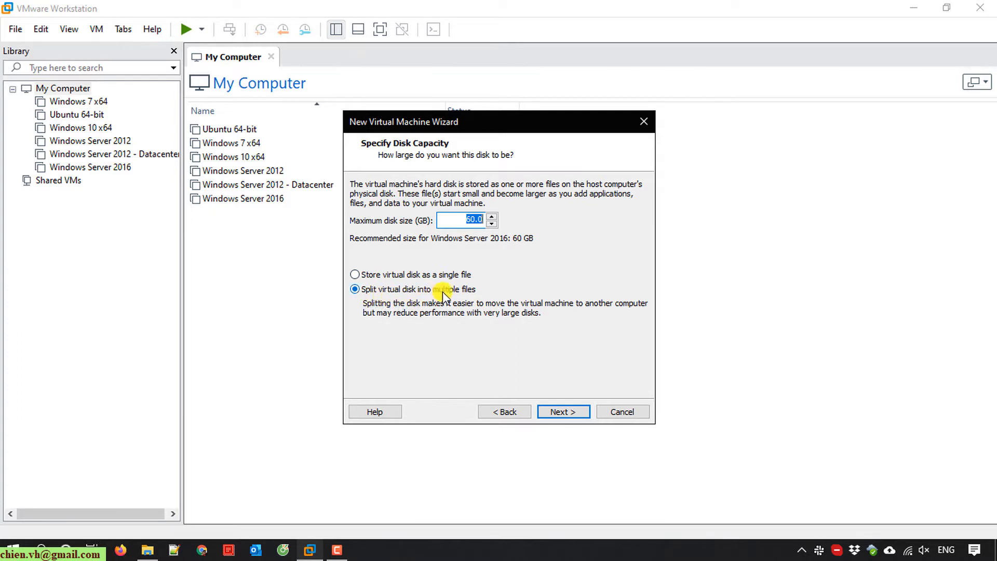
- Keep the 60 GB virtual disk split into multiple files
click(574, 415)
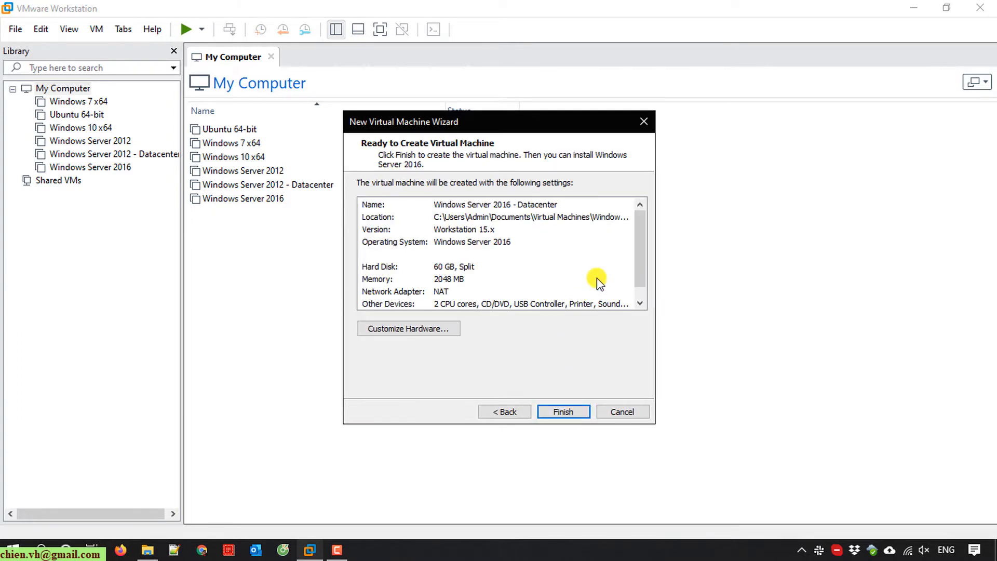
drag(640, 229, 657, 276)
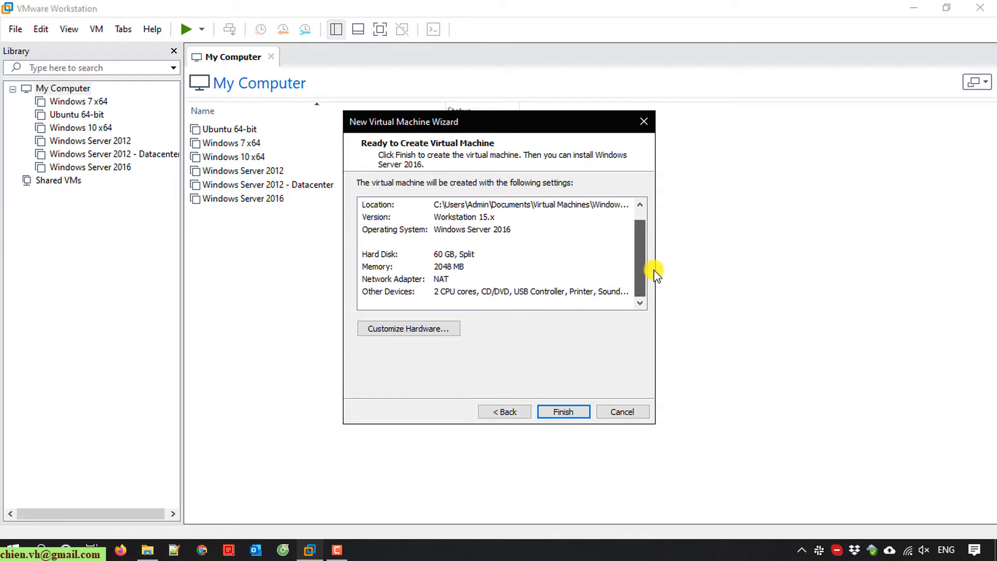
click(640, 204)
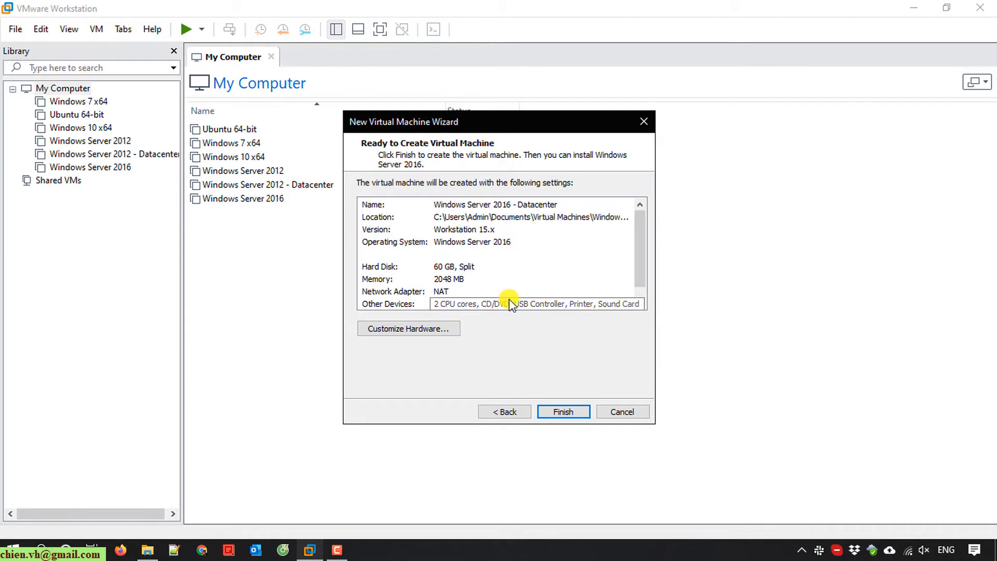
- Set memory to 5404 MB and 2 cores per processor (4 total), then finish
click(419, 329)
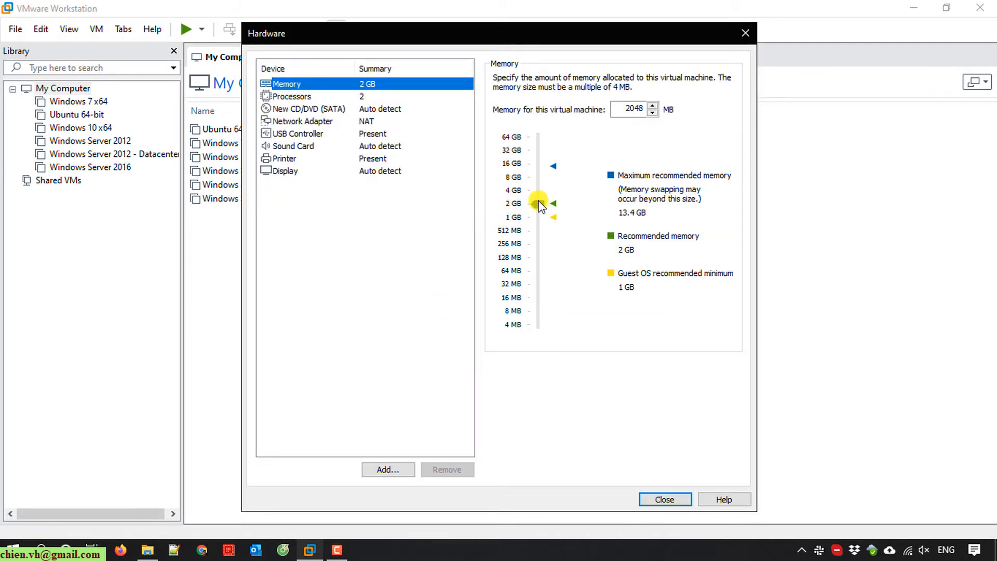
drag(539, 203, 540, 188)
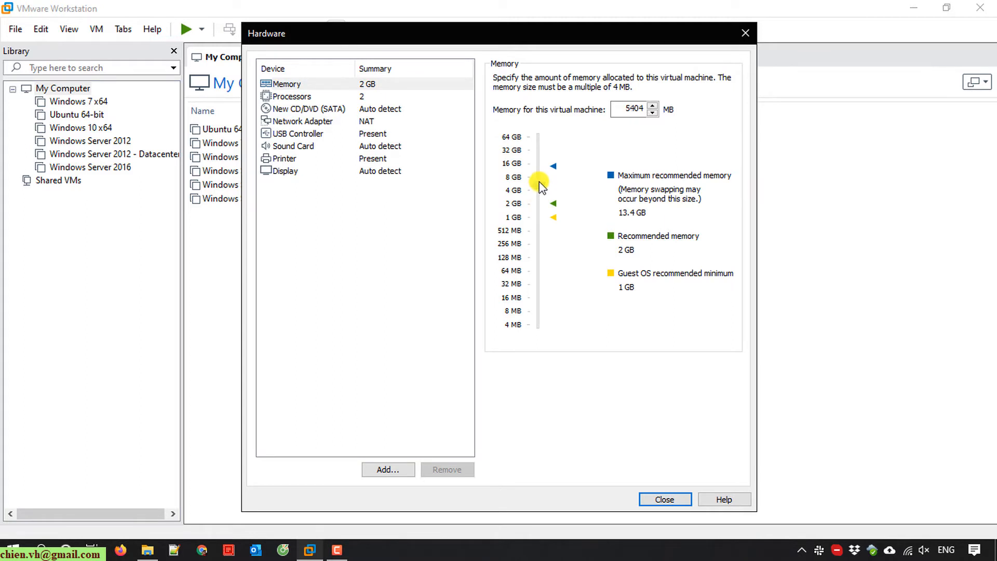
click(307, 100)
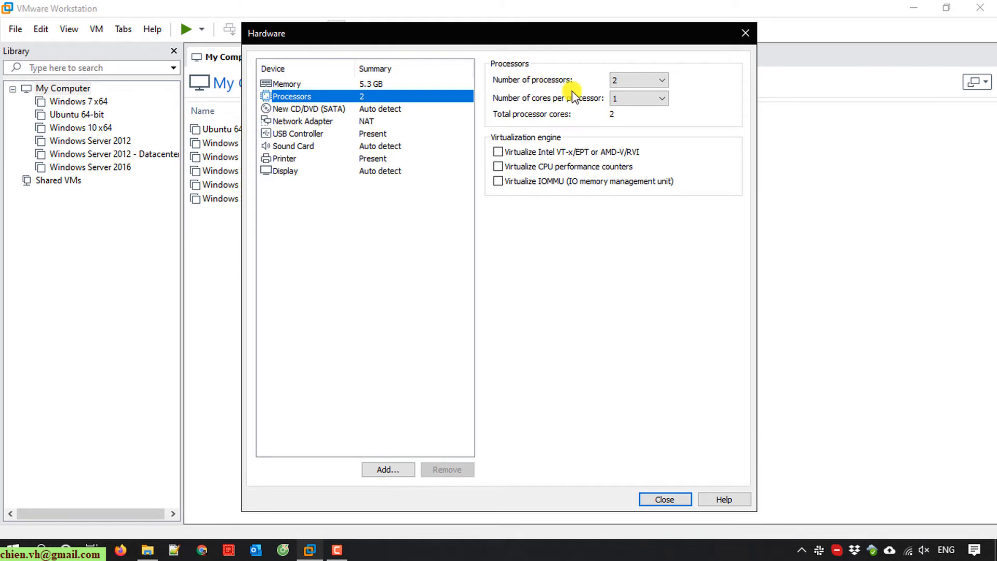
click(625, 98)
click(623, 122)
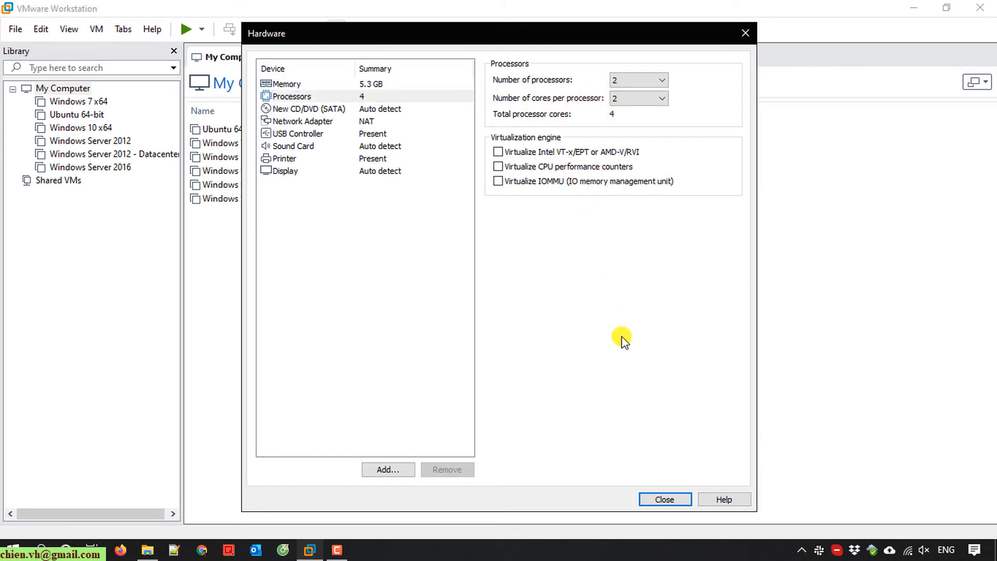
click(665, 500)
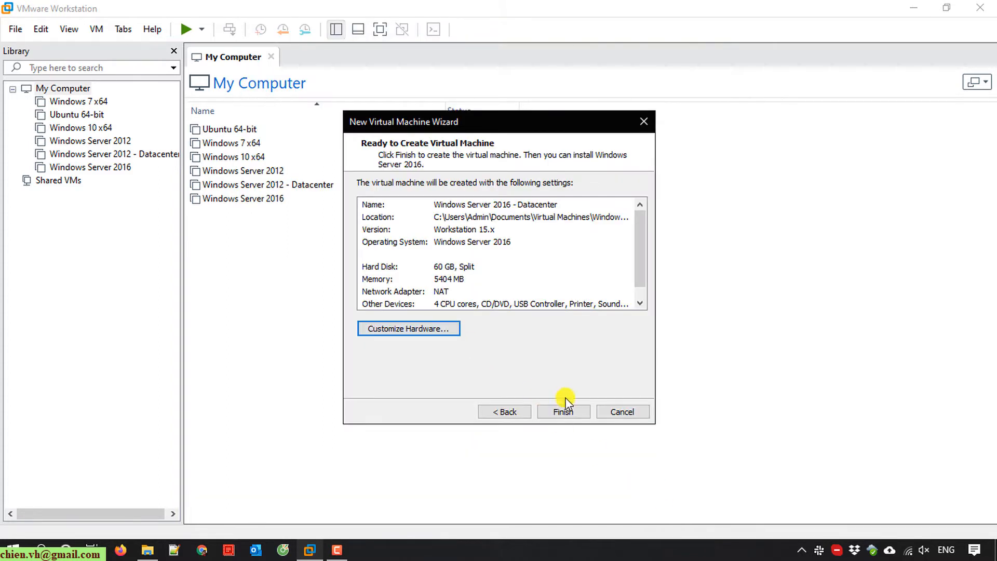
click(564, 411)
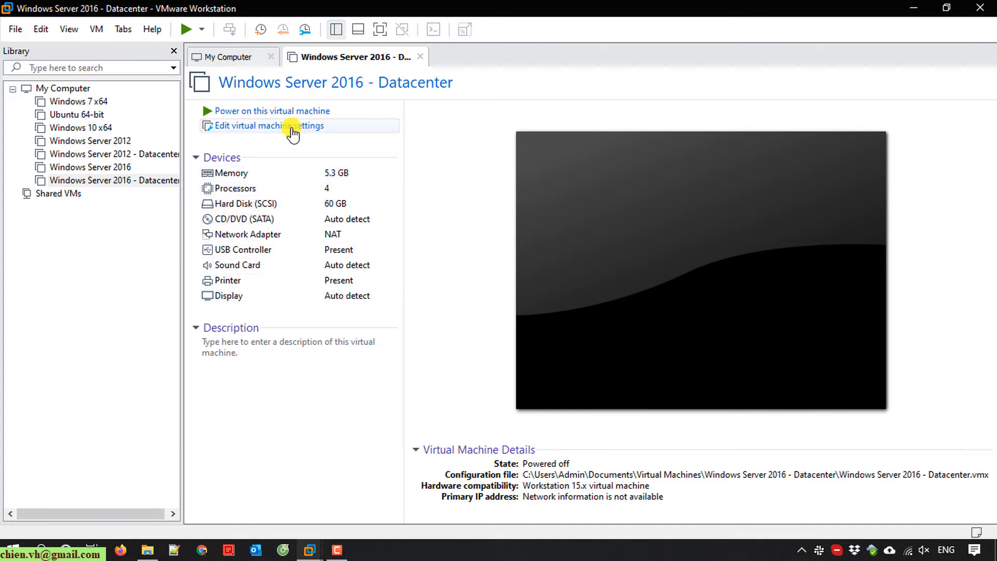
- Open the new VM's settings and select the CD/DVD (SATA) drive
click(291, 128)
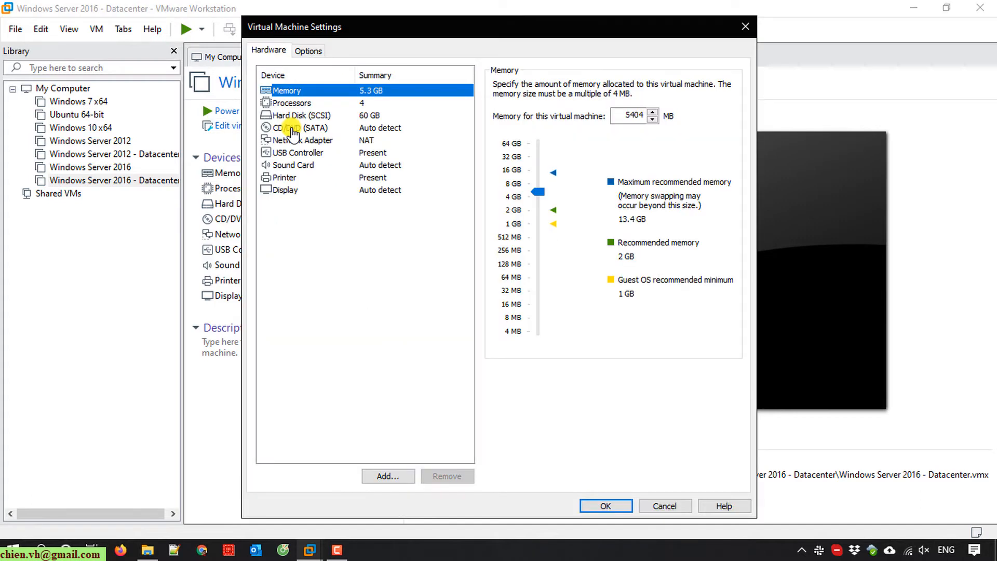
click(303, 130)
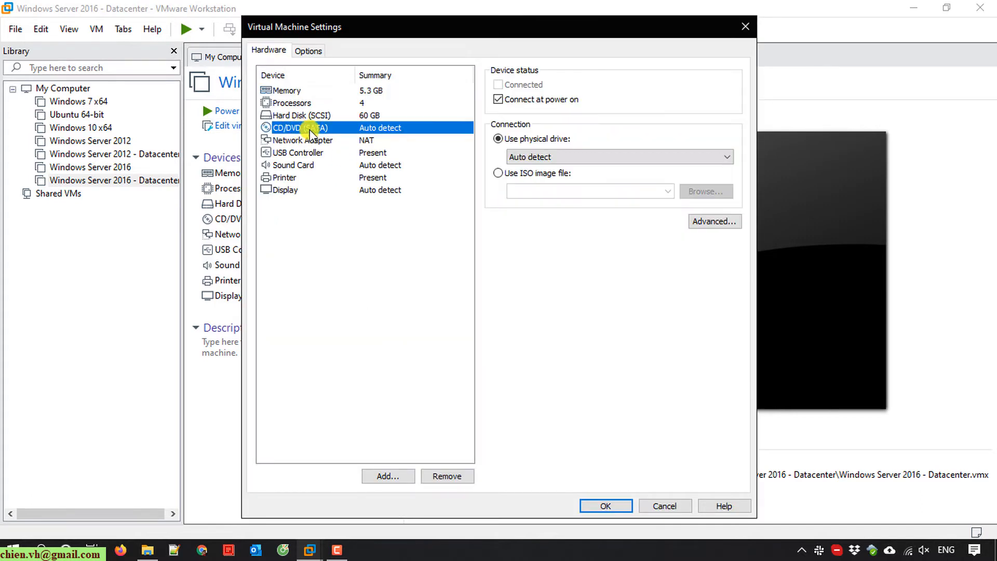
- Copy the D:\ISO\others folder path from File Explorer
click(146, 548)
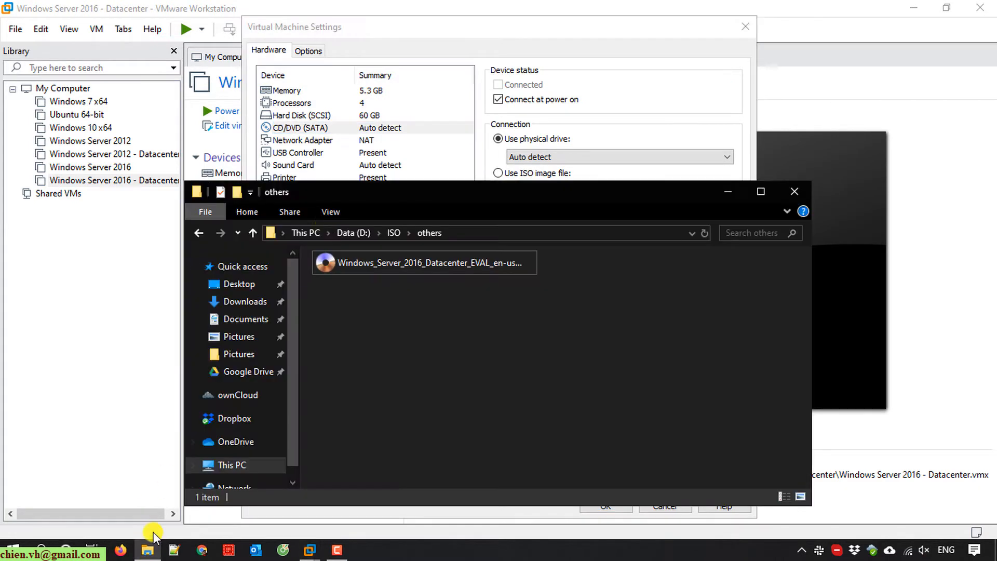
click(414, 233)
key(ctrl+c)
right_click(319, 233)
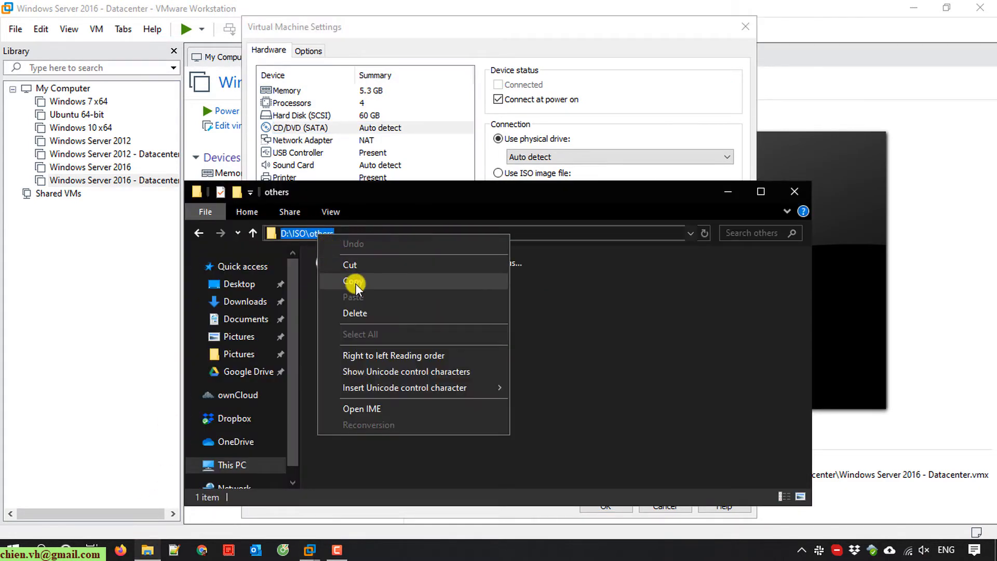
click(358, 276)
- Switch the CD/DVD (SATA) drive to use an ISO image file
click(728, 190)
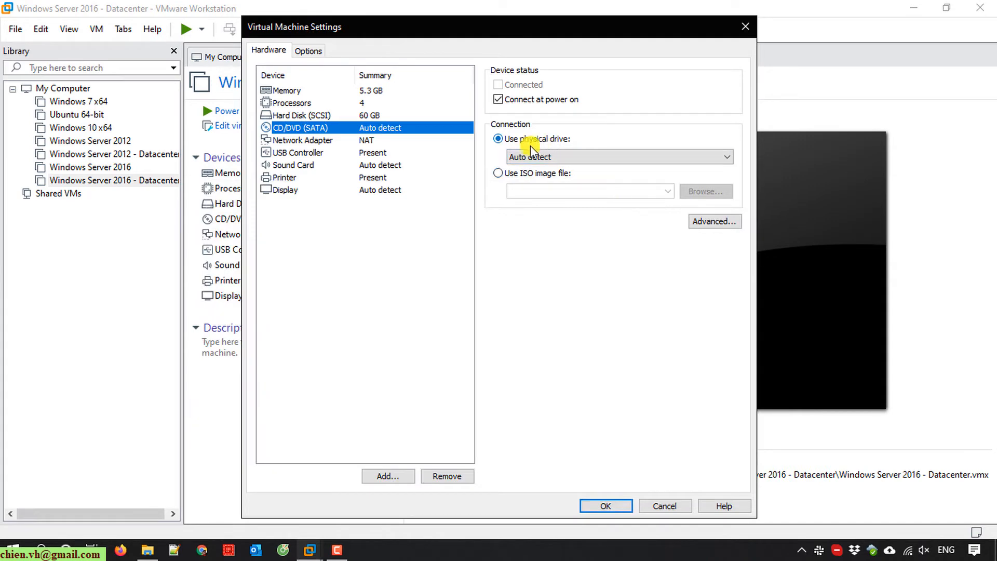
click(570, 155)
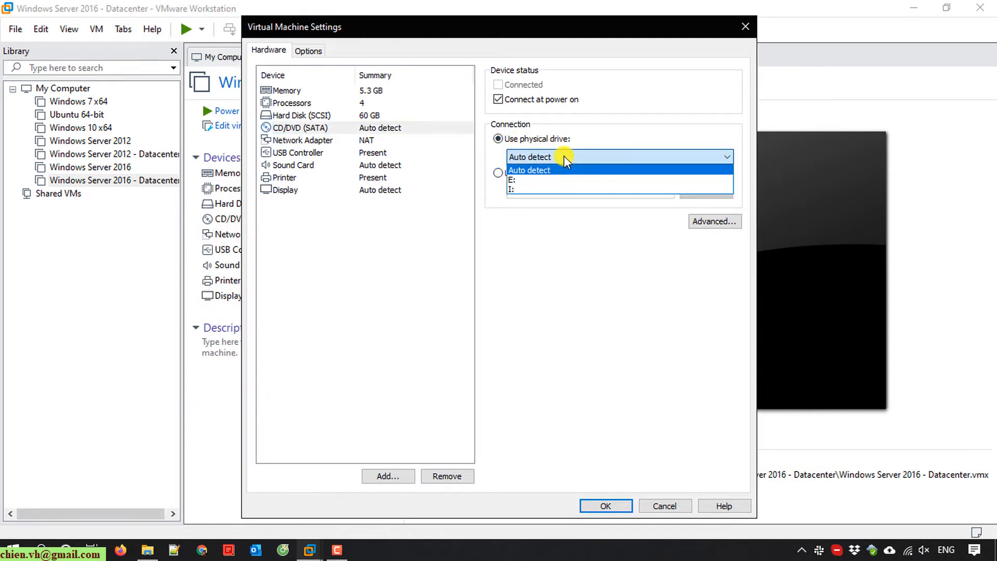
click(620, 129)
click(499, 177)
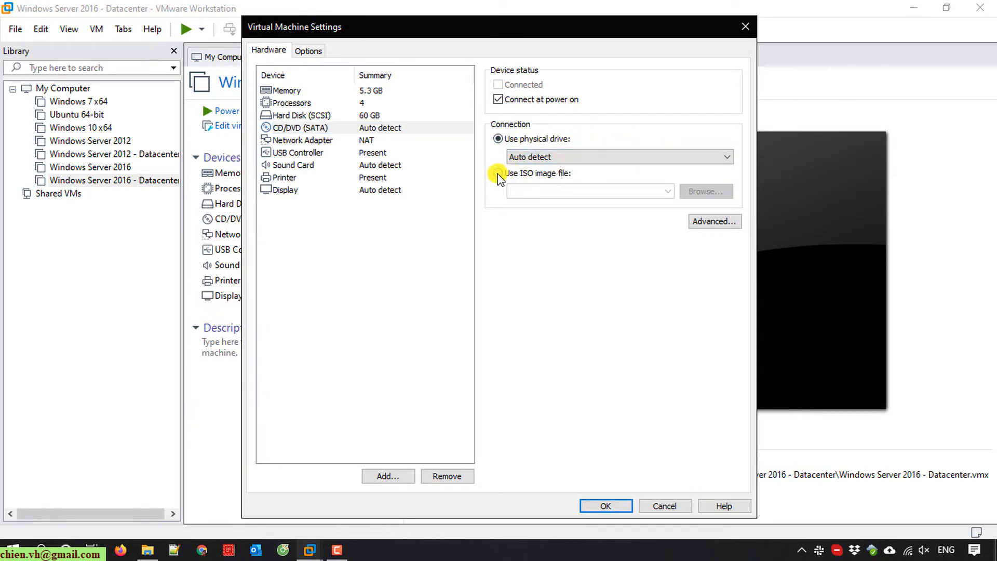
click(499, 176)
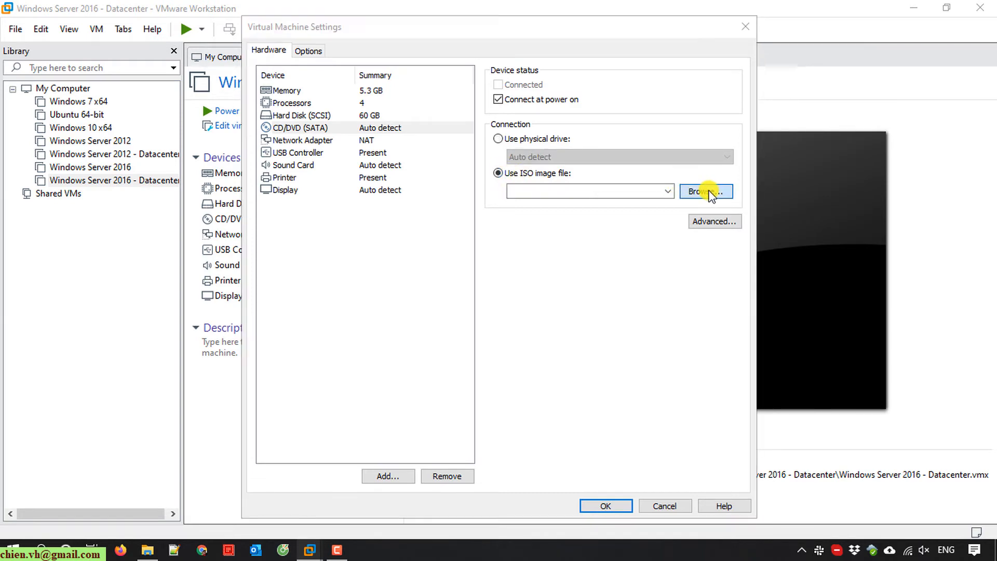
- Choose the Windows Server 2016 Datacenter evaluation ISO in D:\ISO\others and save the settings
click(707, 192)
right_click(473, 338)
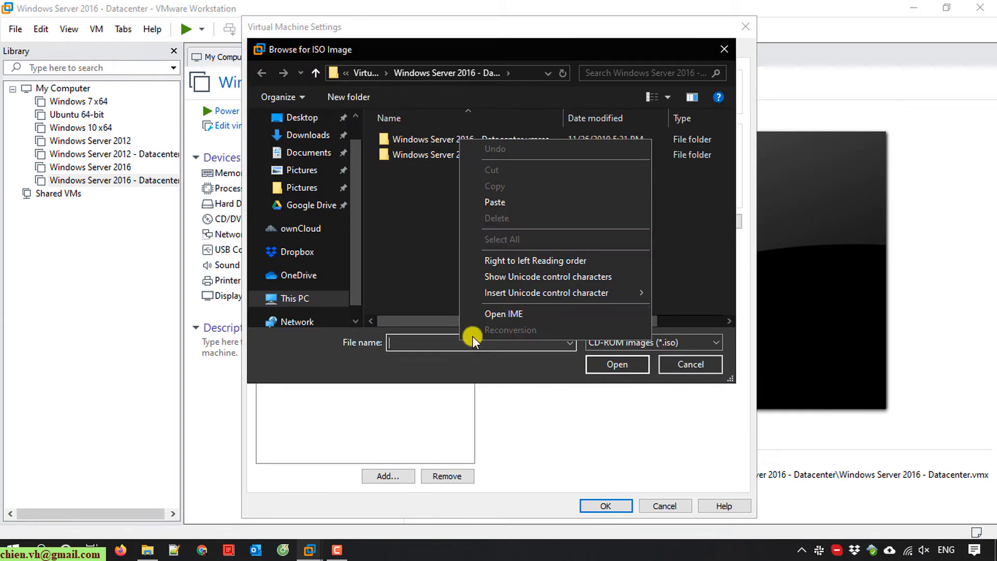
click(496, 202)
click(616, 365)
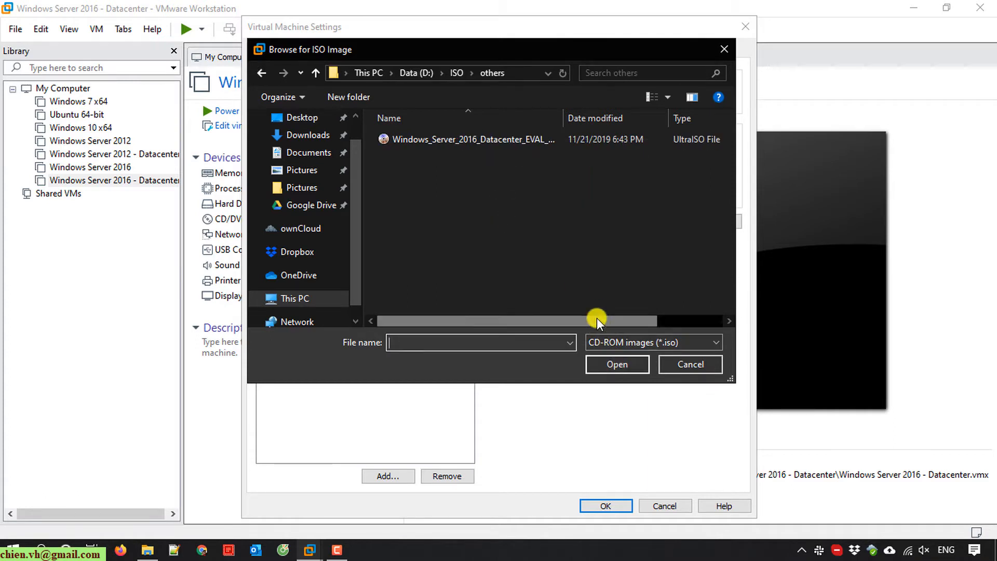
click(482, 146)
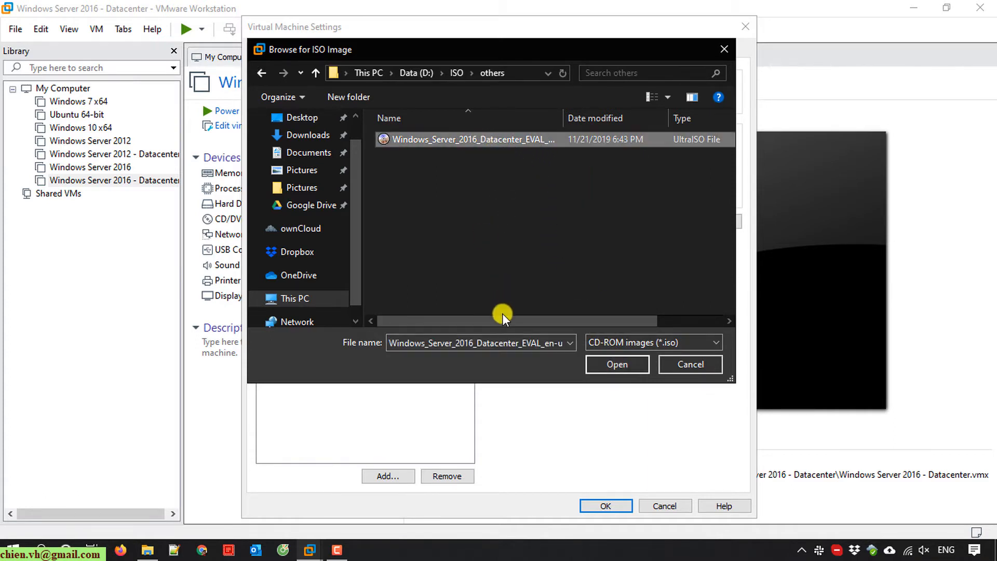
drag(503, 318, 390, 323)
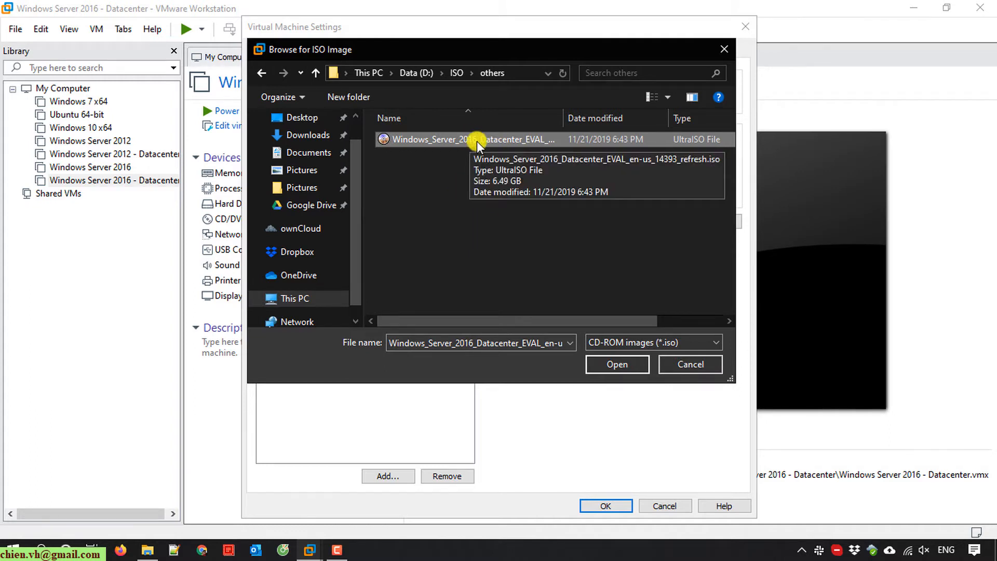
click(629, 364)
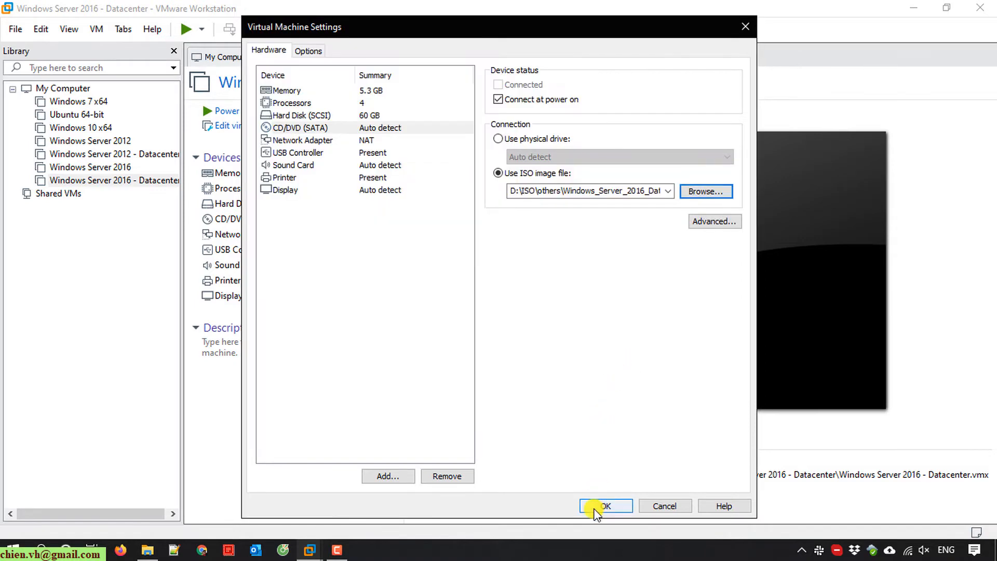
click(607, 506)
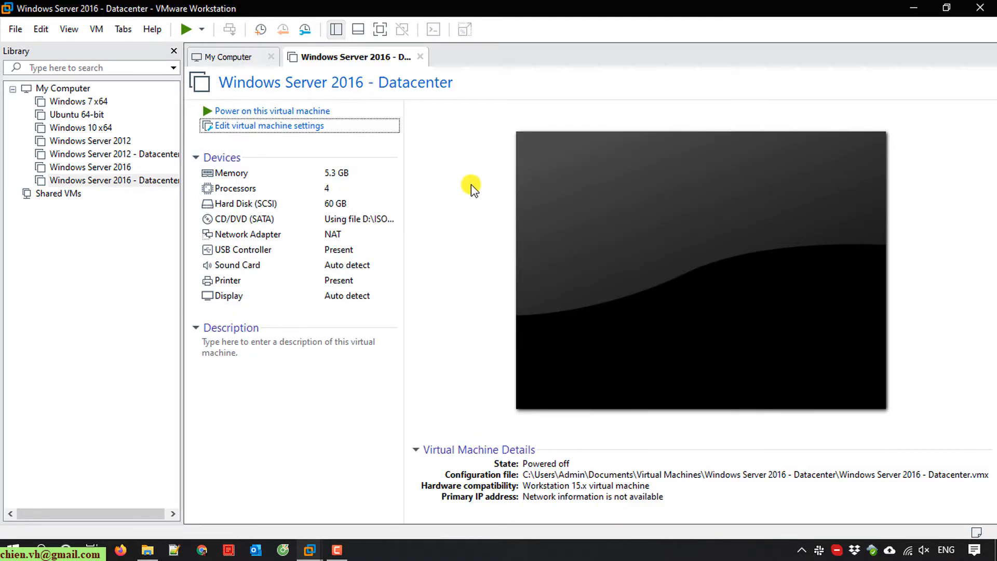
- Power on the VM, boot it from the installation disc, and go full screen
click(273, 112)
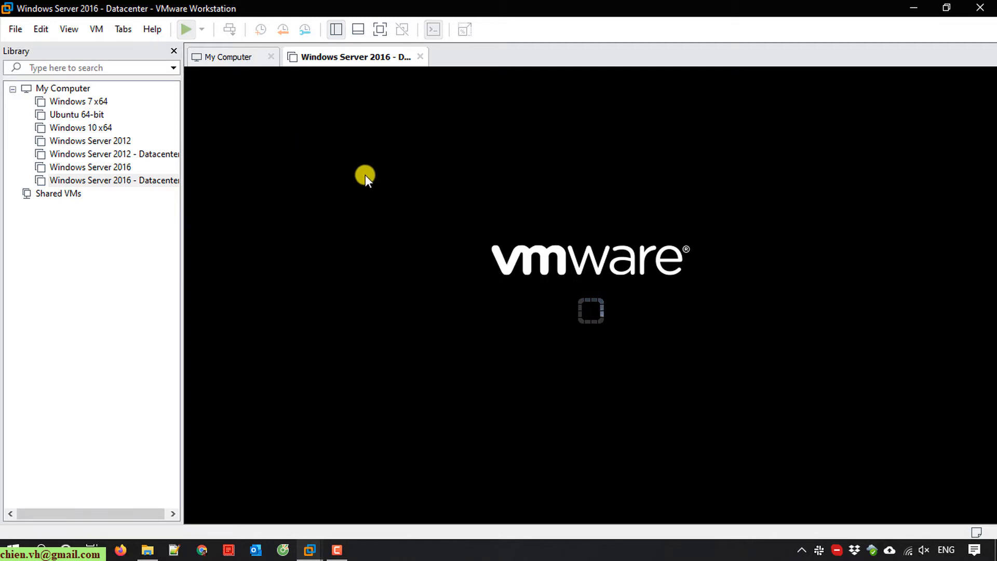
click(817, 344)
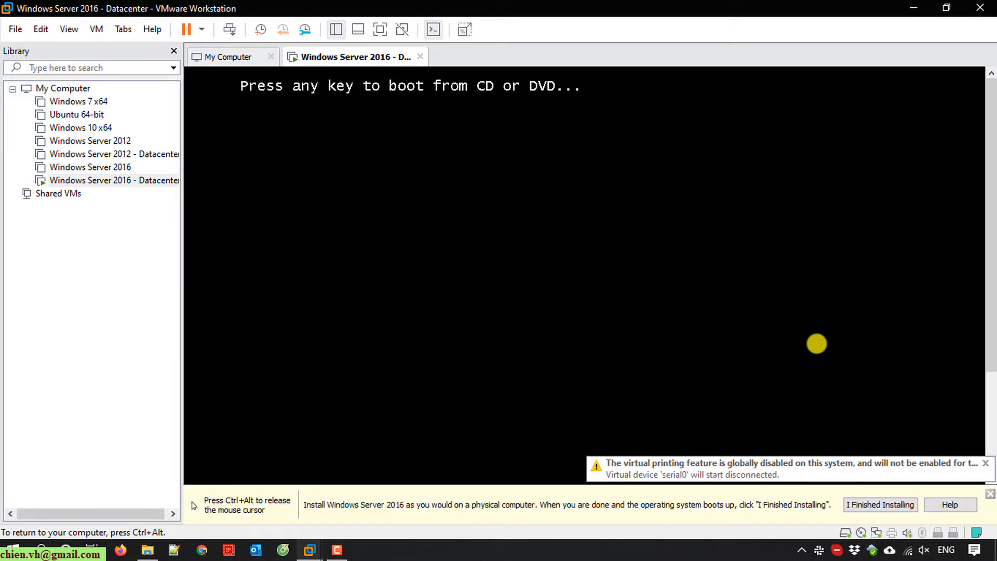
key(Return)
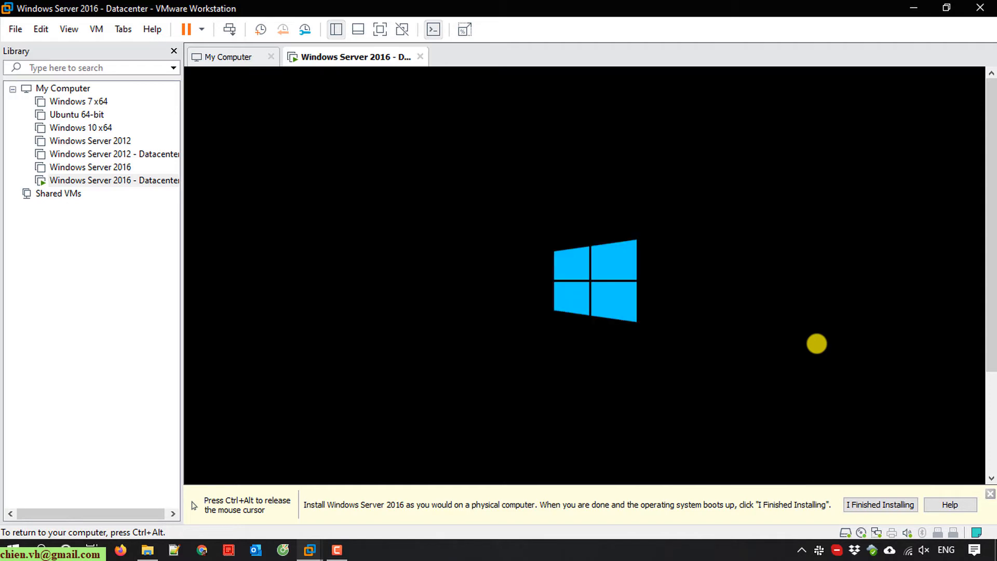
key(ctrl+alt)
click(990, 494)
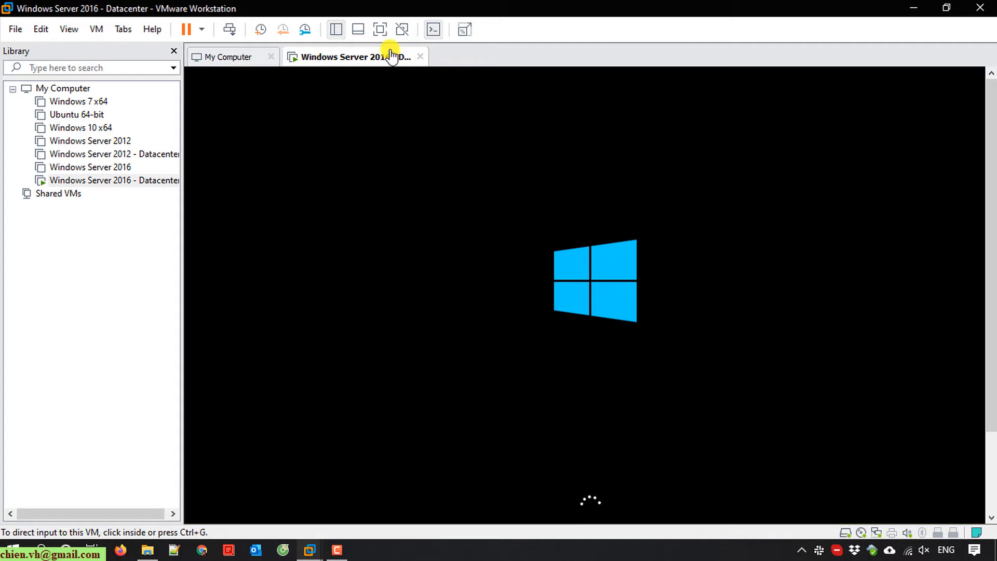
click(379, 27)
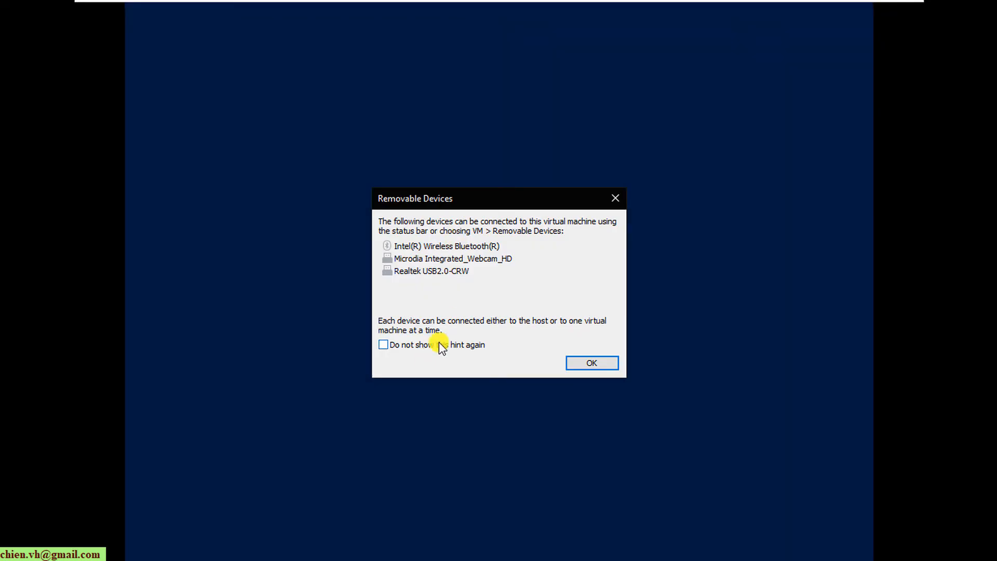
- Turn off the removable-devices hint, accept the language defaults, and choose Install now
click(440, 346)
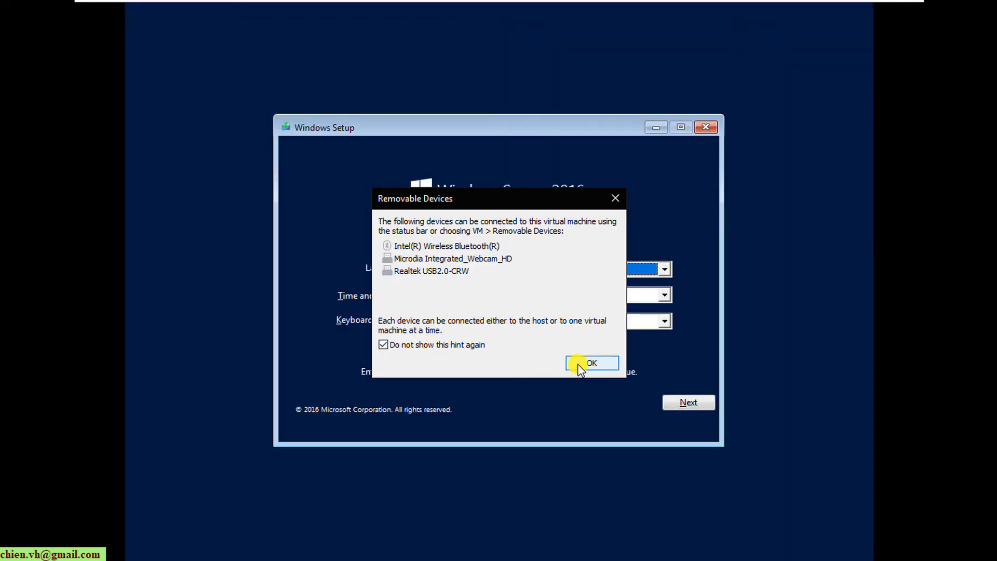
click(593, 366)
click(519, 307)
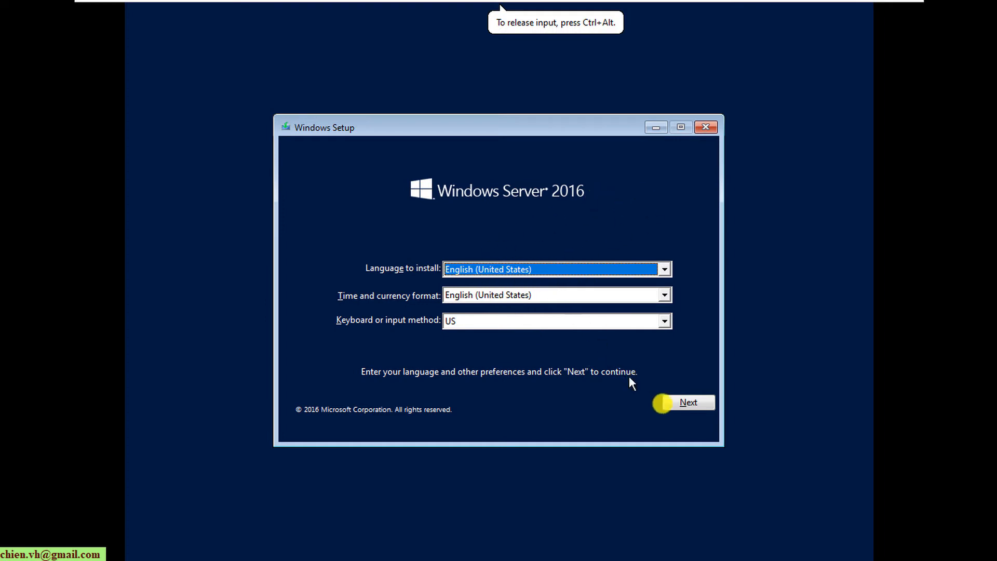
click(696, 410)
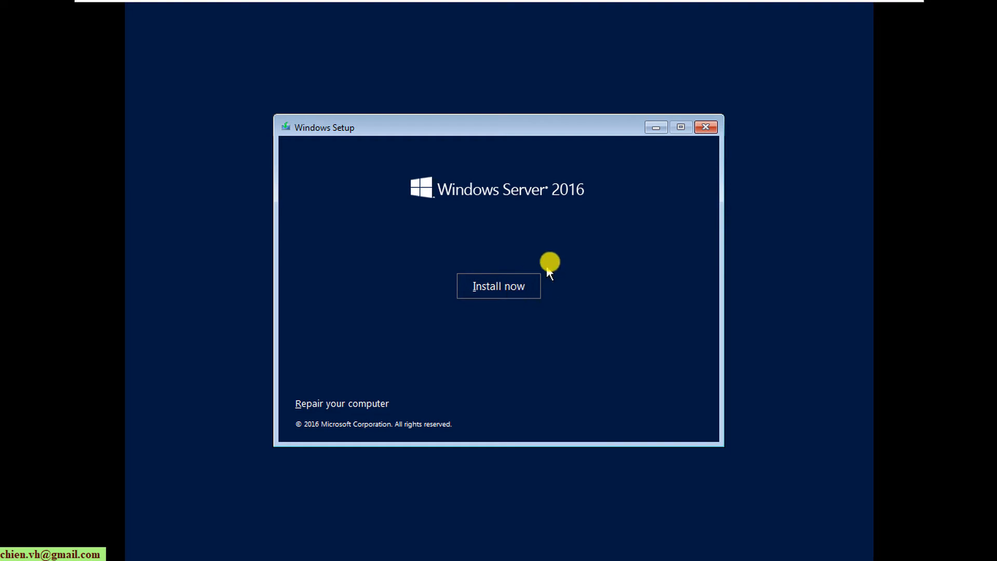
click(474, 294)
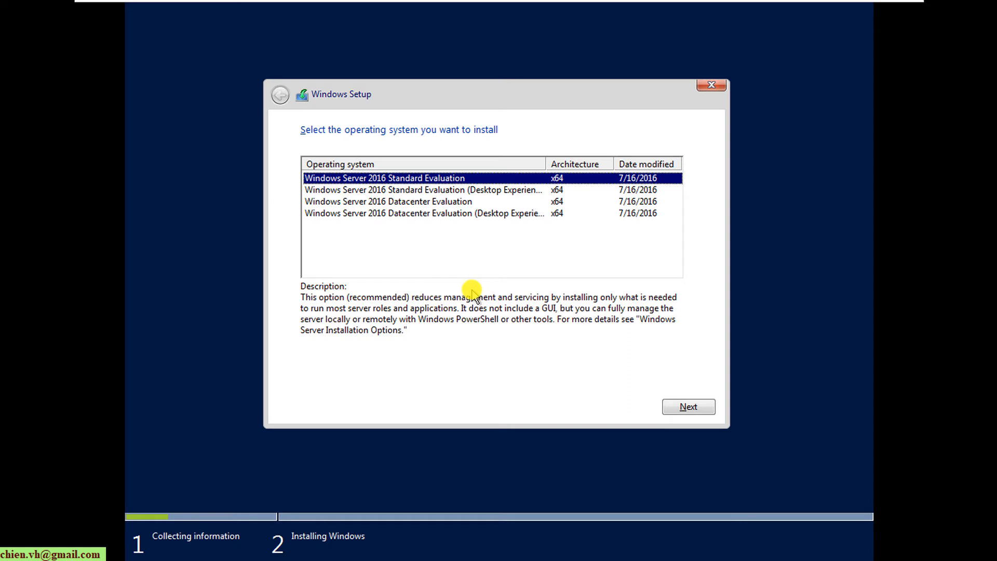
- Select the Windows Server 2016 Datacenter Evaluation (Desktop Experience) edition and continue
double_click(545, 164)
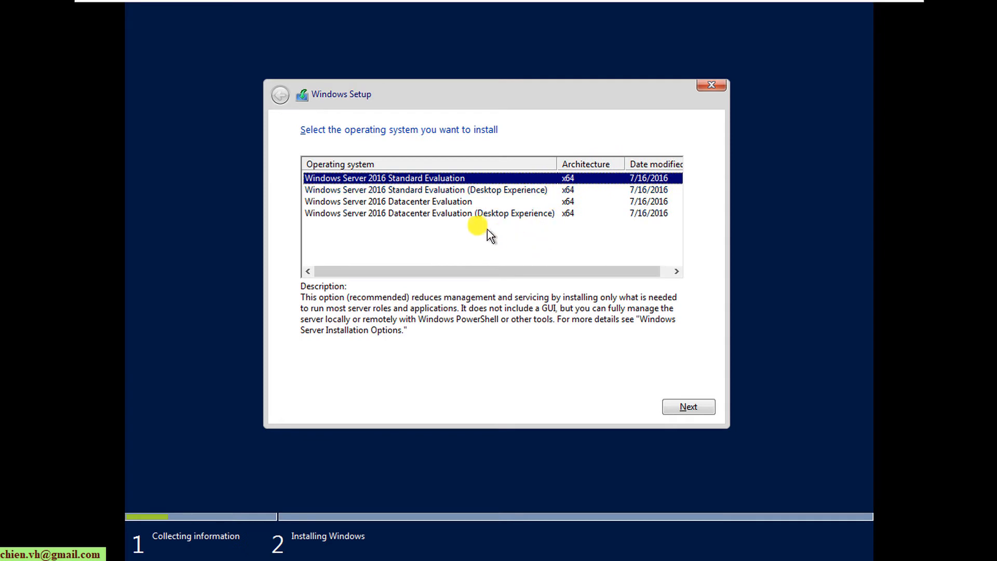
click(451, 217)
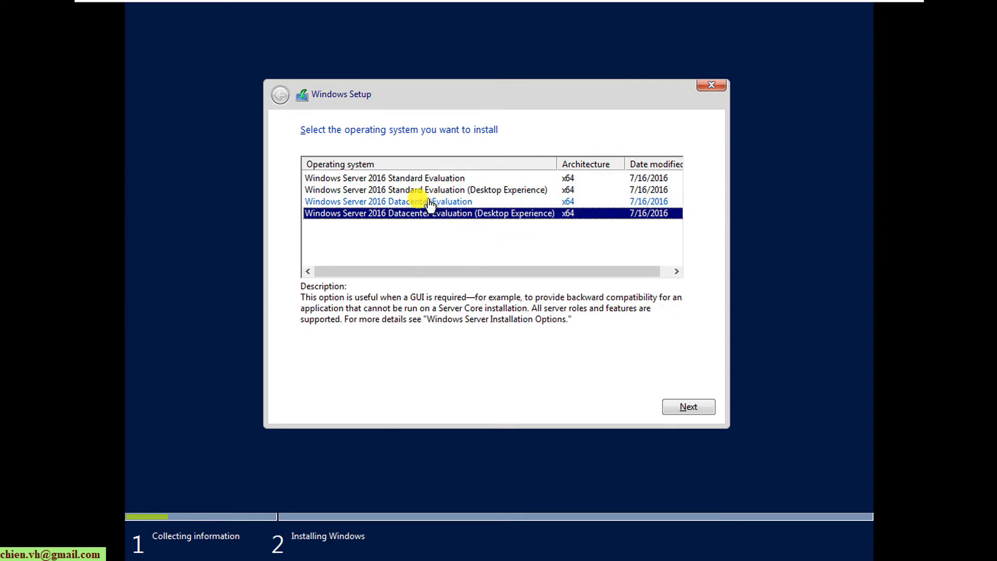
click(434, 203)
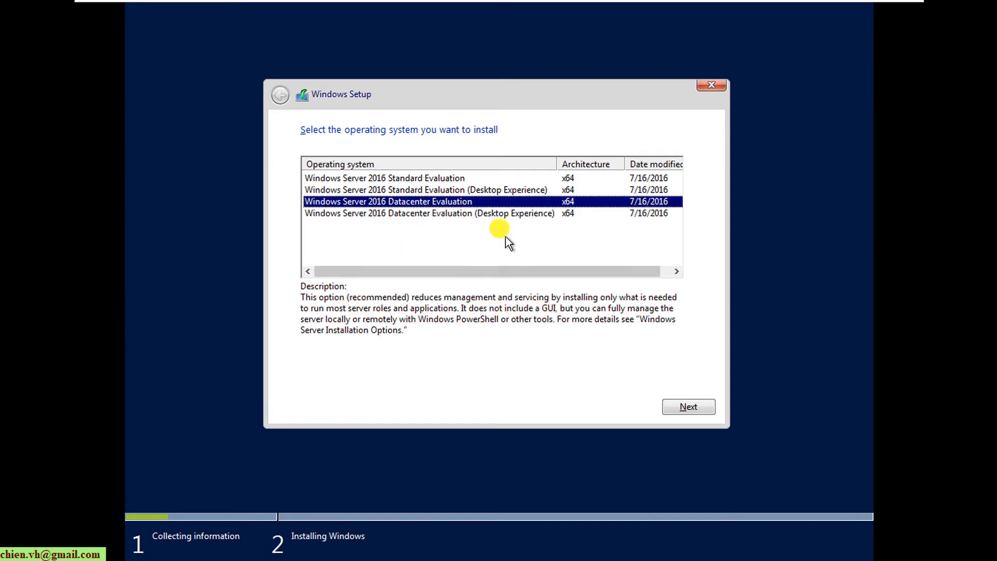
click(496, 218)
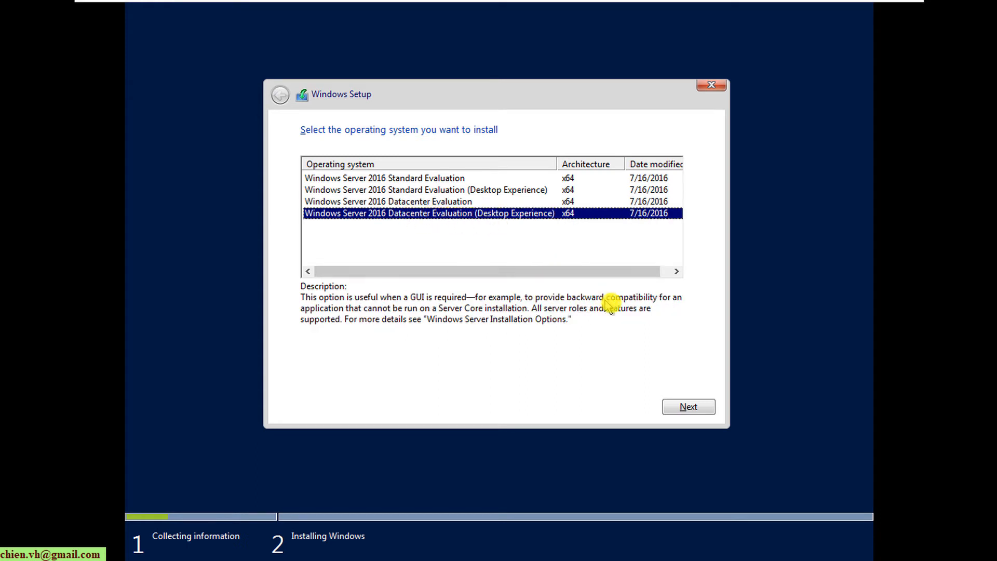
click(695, 409)
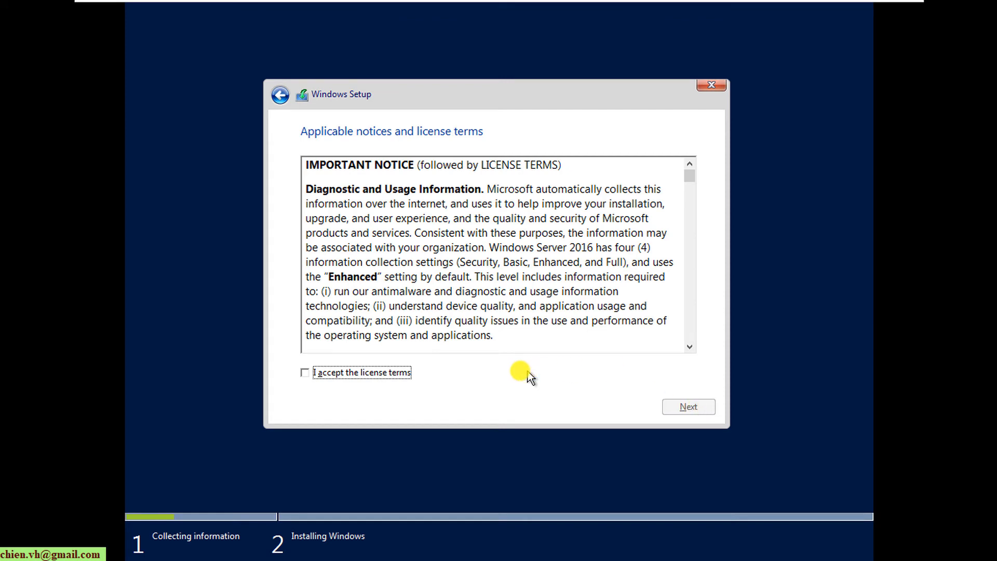
- Accept the license terms and choose Custom: Install Windows only (advanced)
click(355, 375)
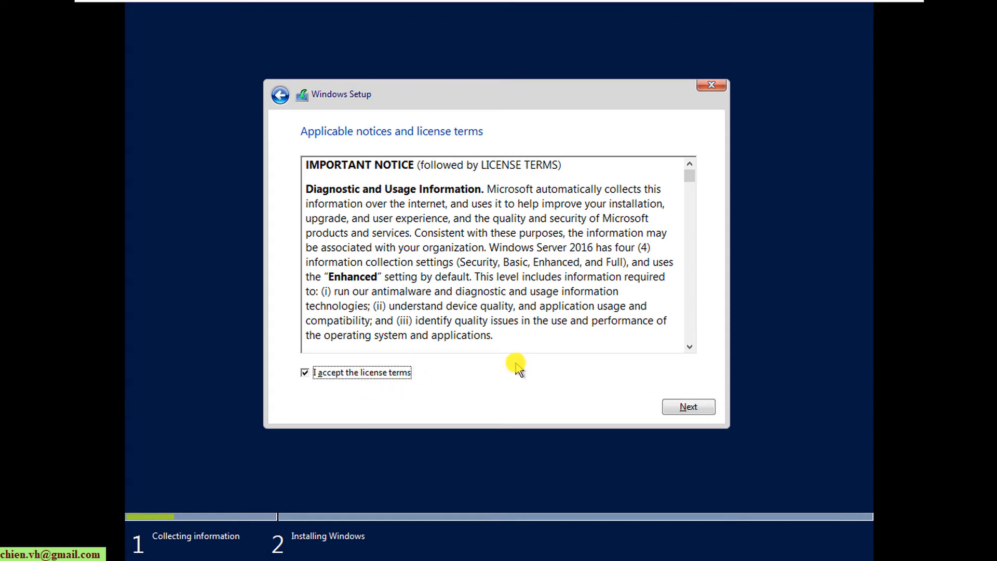
click(688, 409)
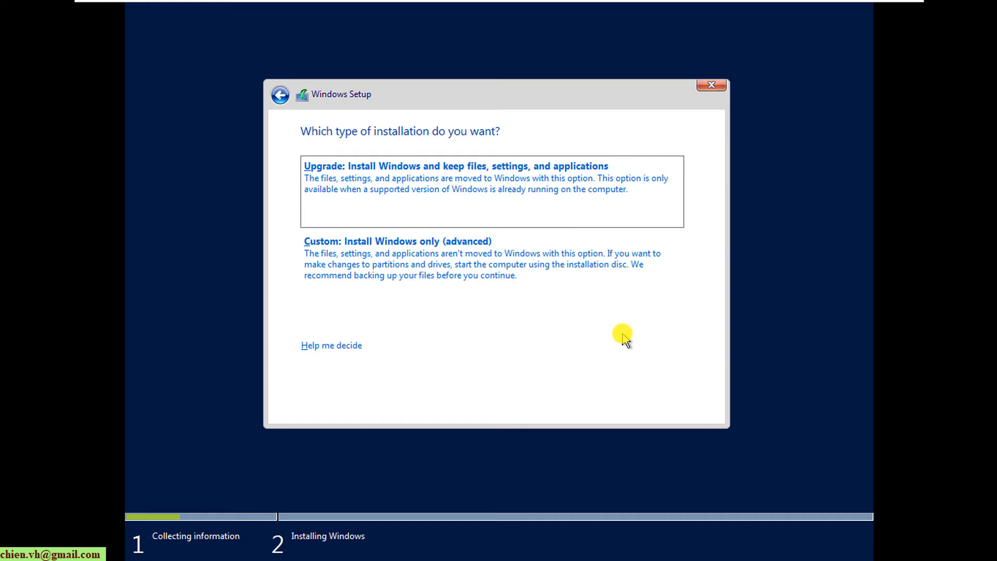
click(535, 264)
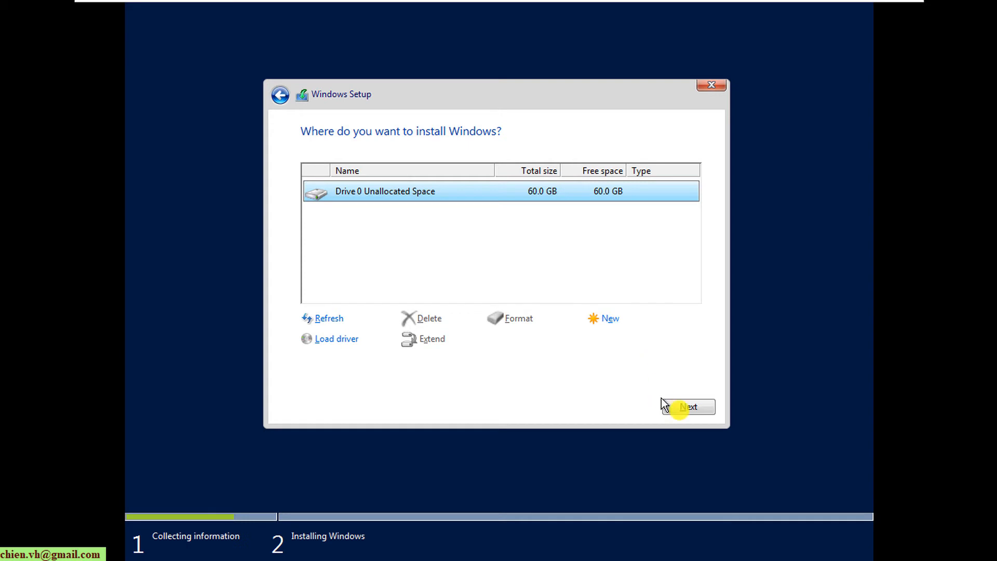
- Install Windows Server onto Drive 0's unallocated space, then restart the VM when setup asks
click(690, 408)
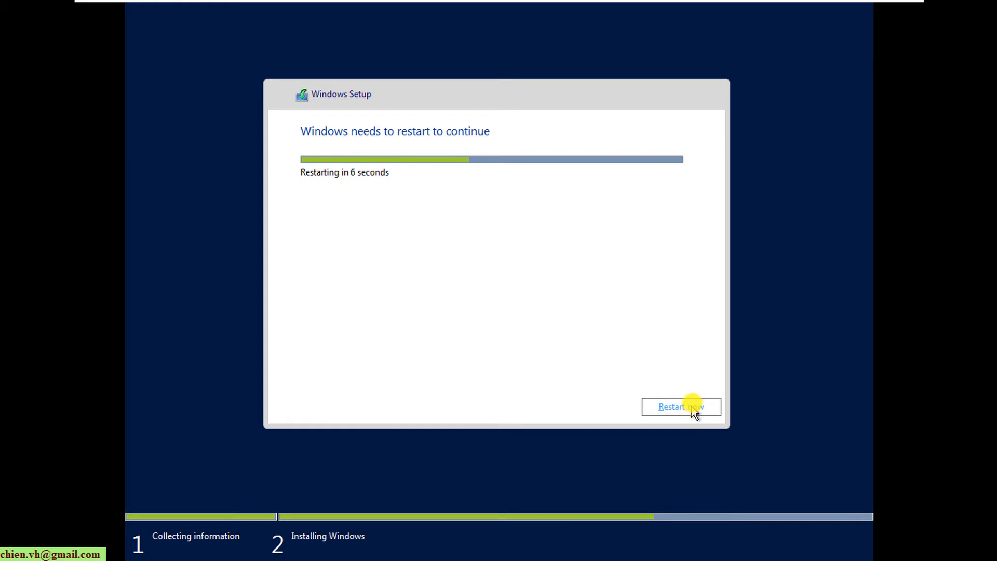
click(687, 408)
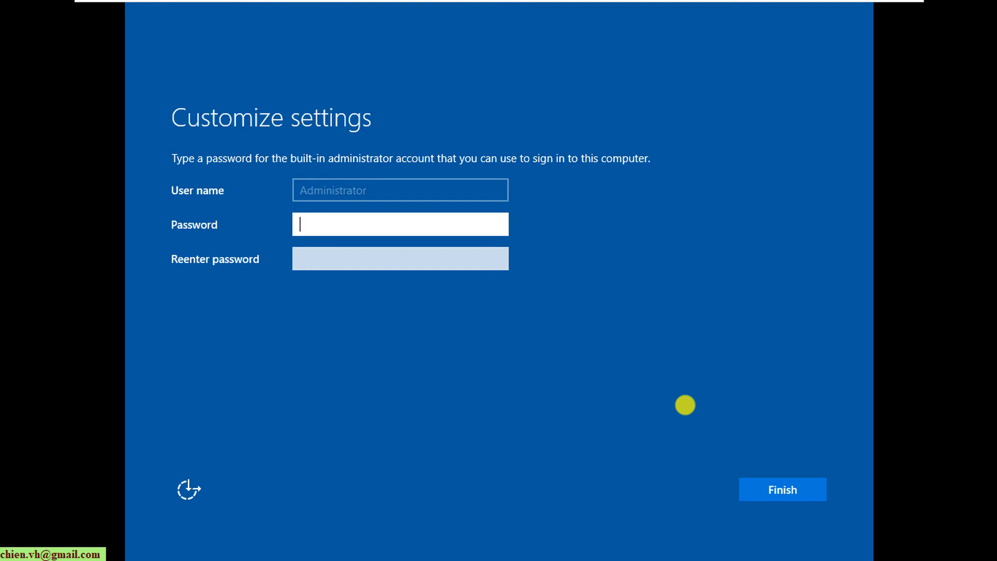
- Enter the Administrator password, re-enter it to confirm, and finish setup
text(•••)
key(BackSpace)
key(BackSpace)
key(BackSpace)
text(•••••••••)
key(Tab)
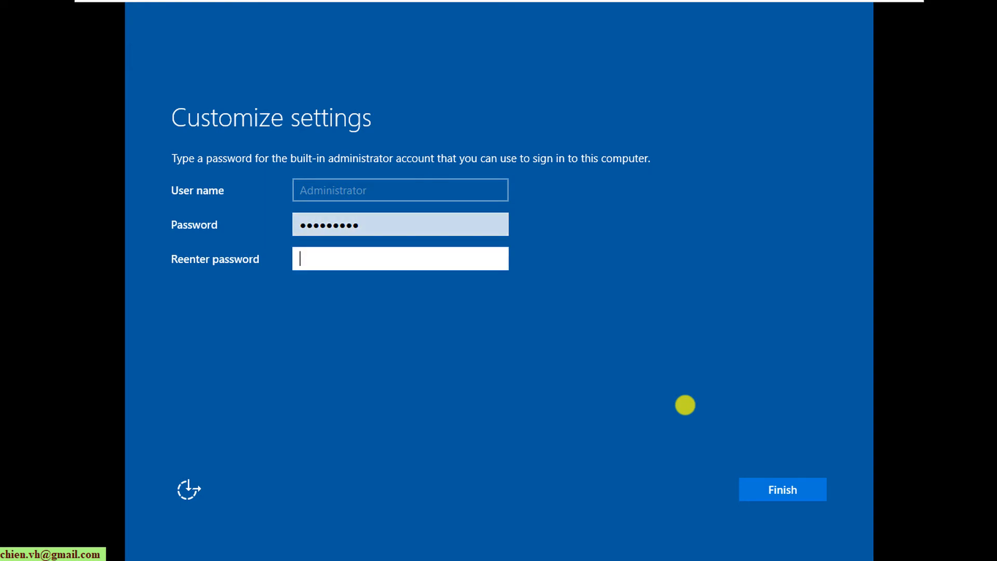
text(•••••••••)
key(Return)
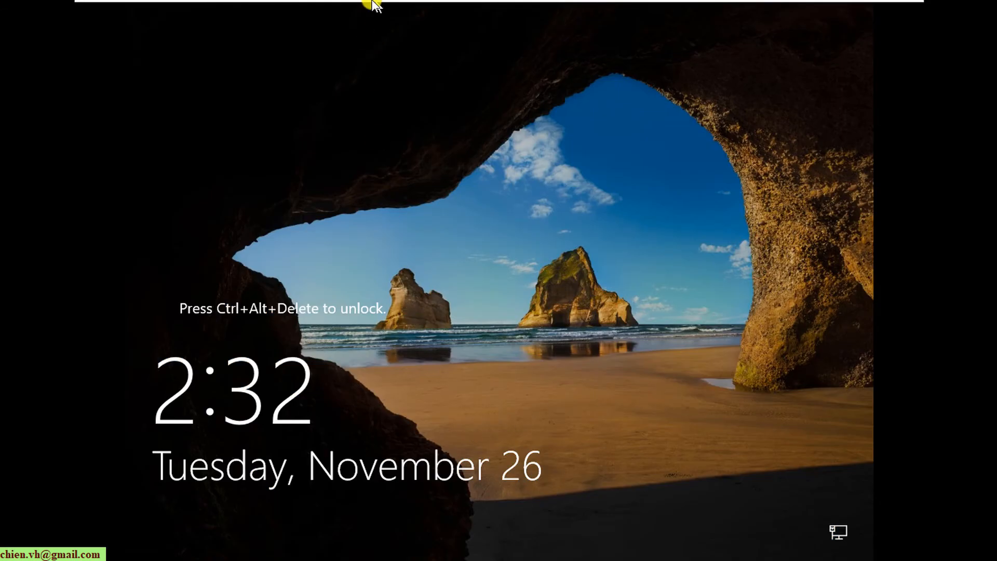
- Unlock the server with Send Ctrl+Alt+Del and sign in with the Administrator password
mouse_move(335, 8)
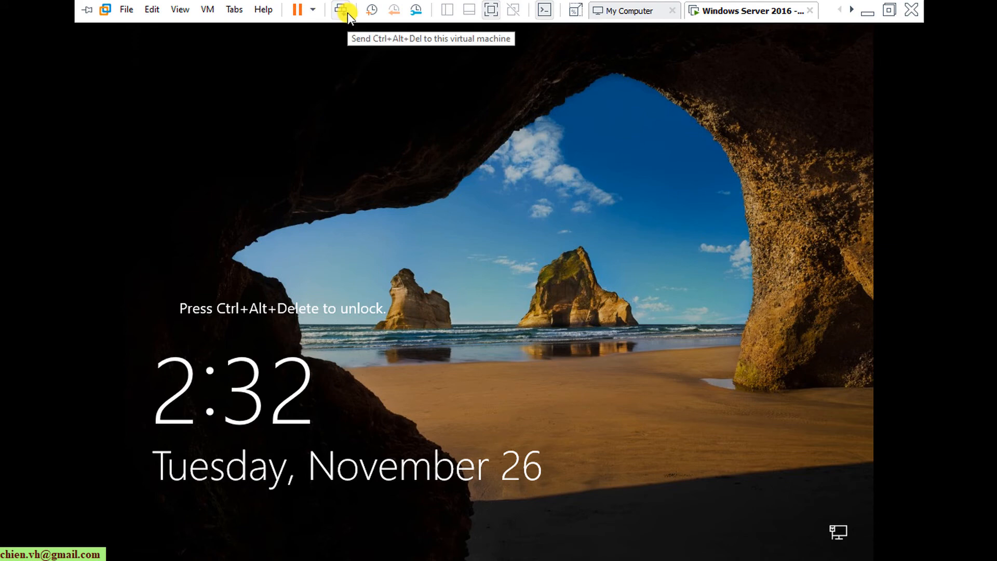
click(347, 12)
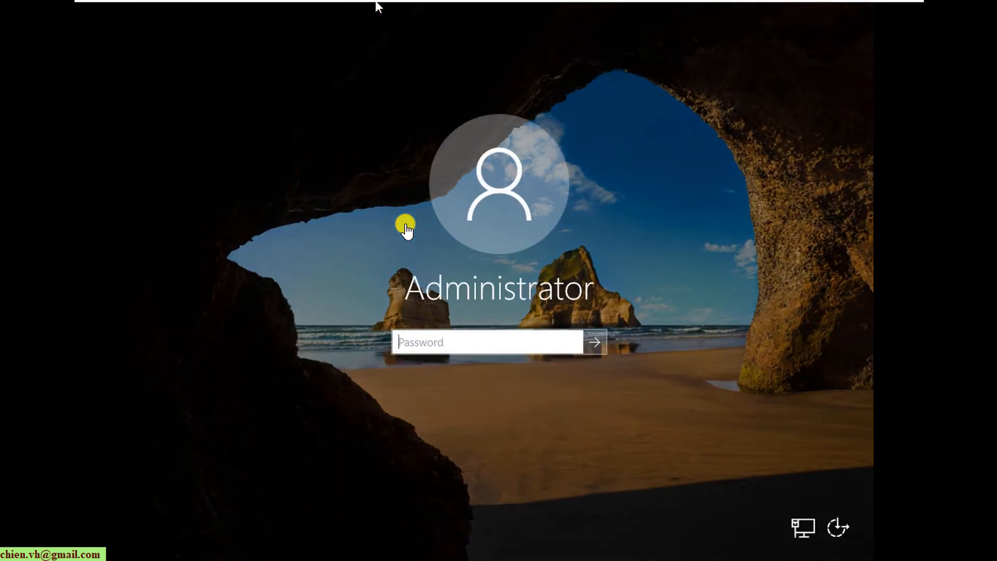
click(475, 341)
text(1)
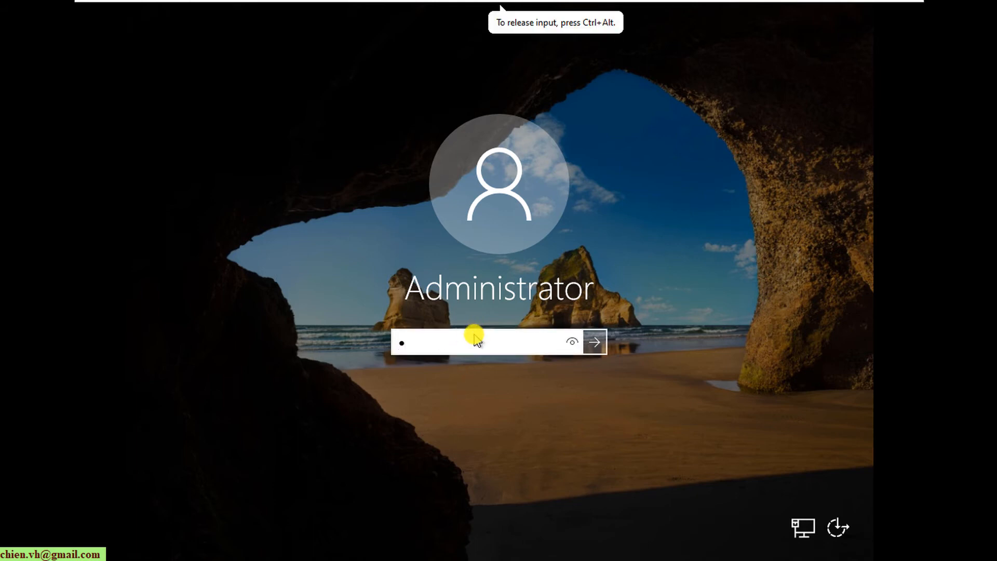
text(23456789)
key(Return)
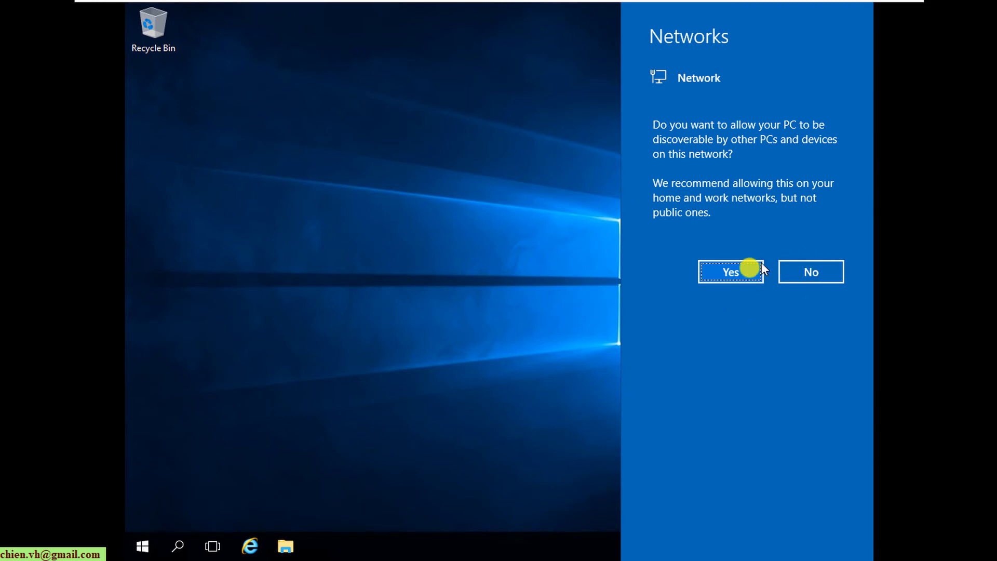
- Answer Yes to making the PC discoverable on the network, then close Server Manager
click(737, 275)
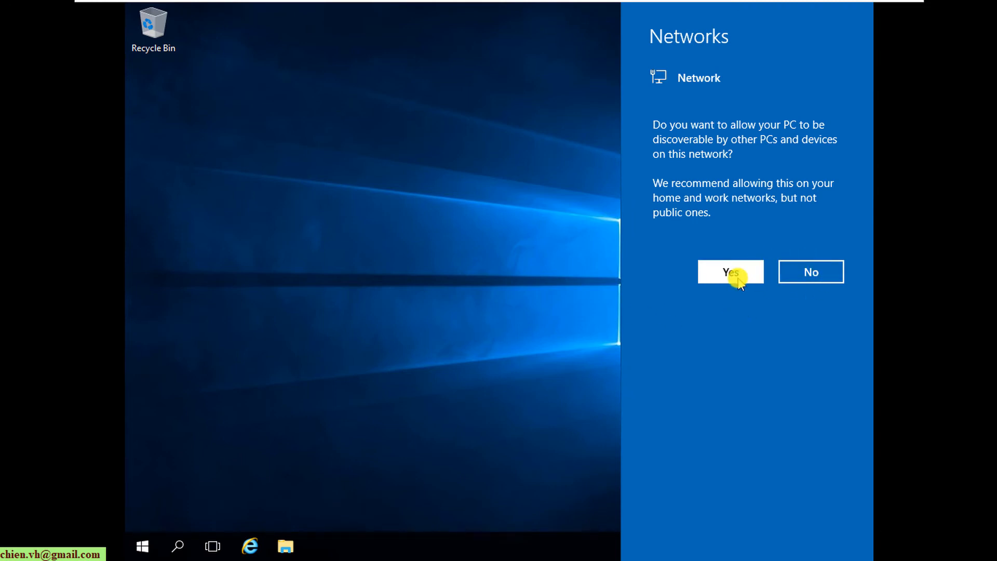
click(738, 280)
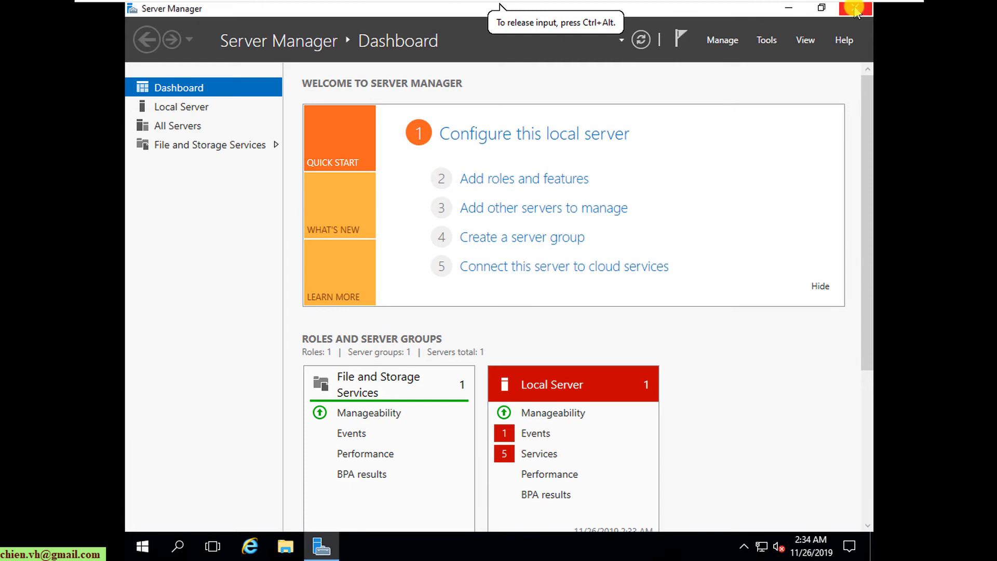
click(855, 10)
- Refresh the desktop and open the Advanced display settings page
right_click(550, 132)
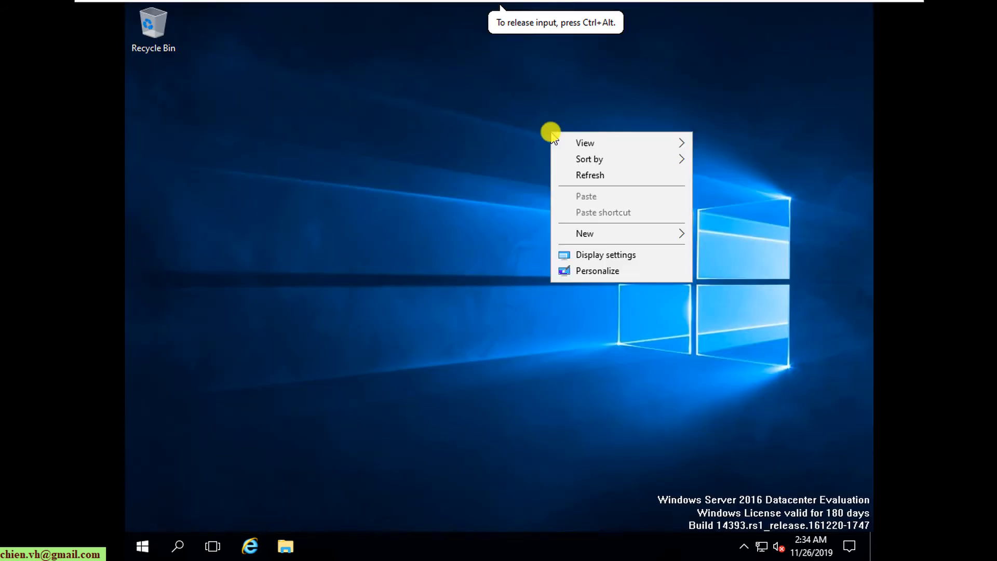
click(588, 175)
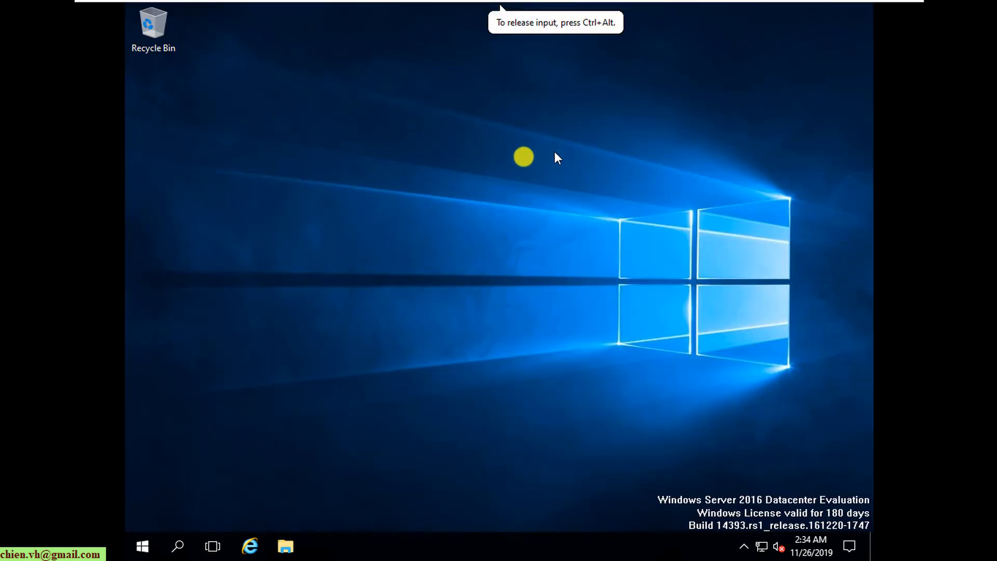
right_click(522, 156)
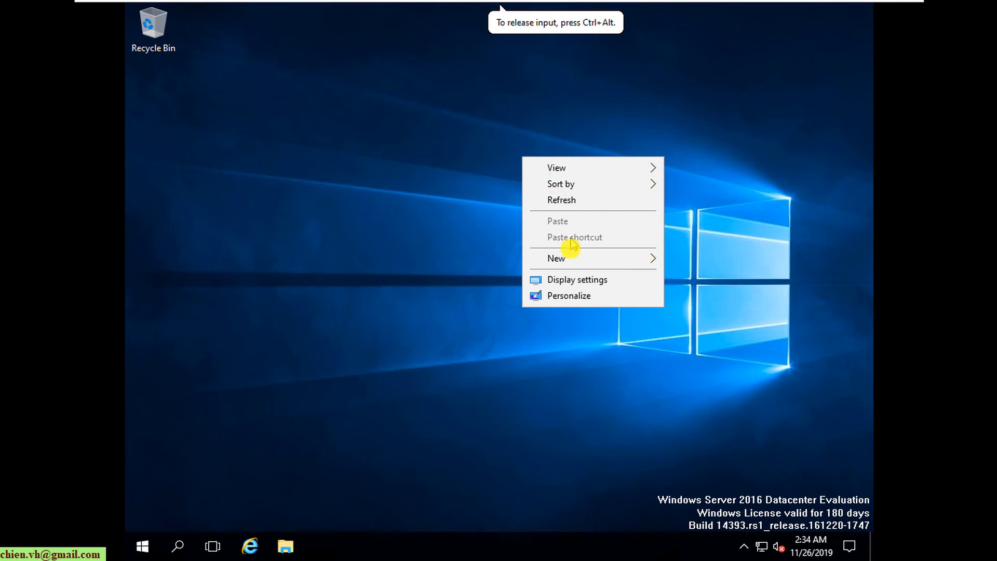
click(582, 281)
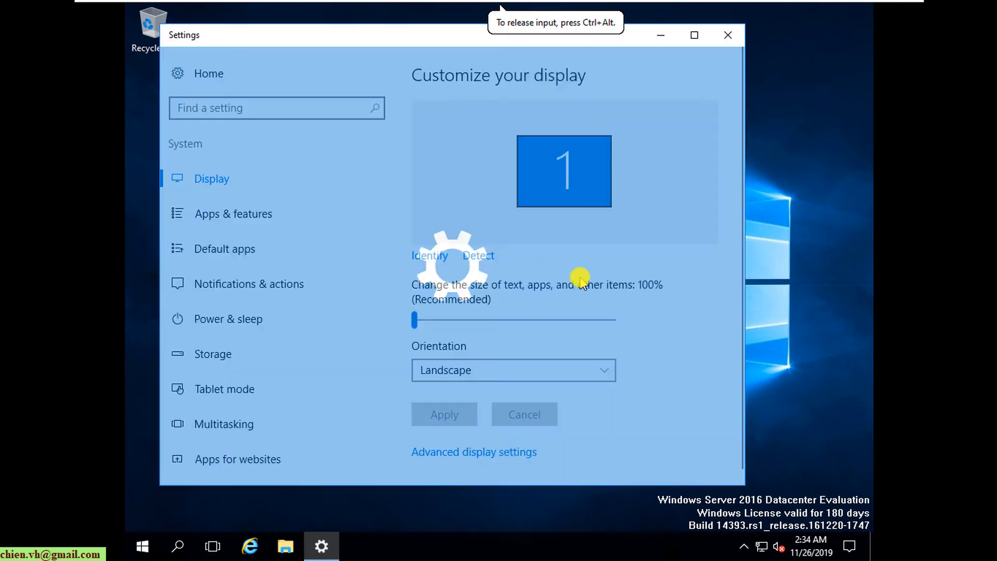
scroll(637, 309, down, 1)
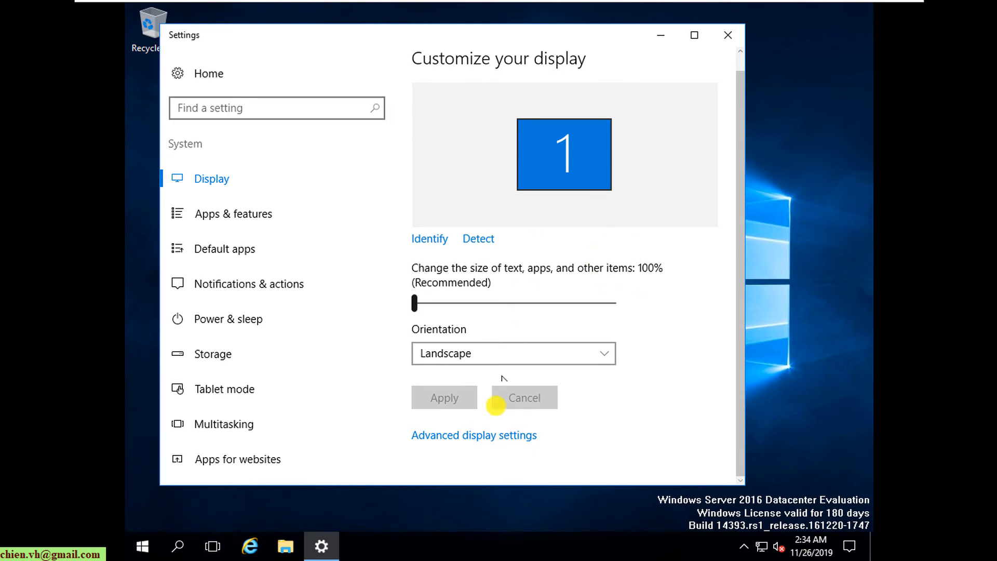
click(486, 435)
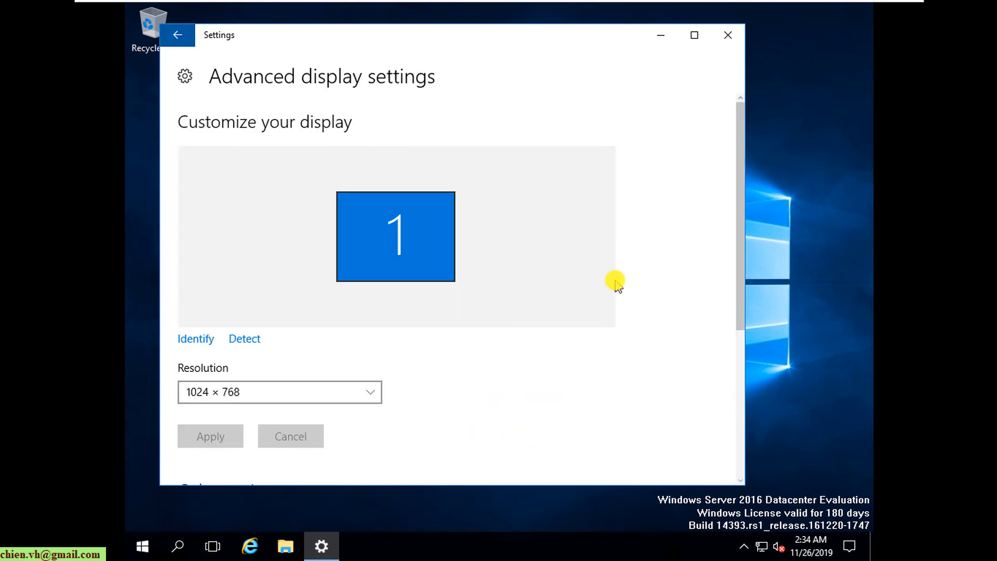
- Apply a 1366 × 768 resolution, revert to 1024 × 768, and close Settings
scroll(613, 281, down, 3)
scroll(617, 285, down, 2)
click(372, 221)
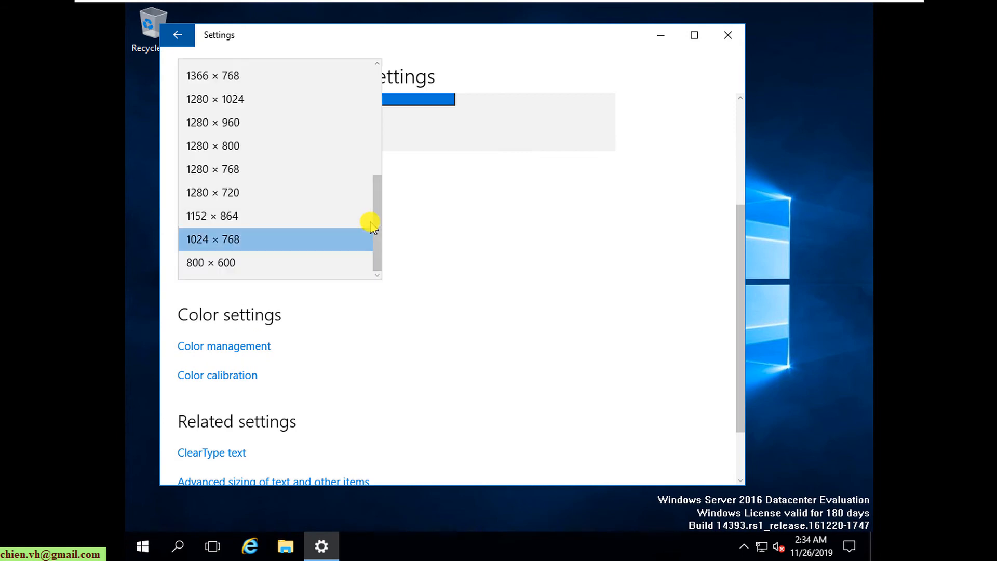
click(265, 78)
click(211, 260)
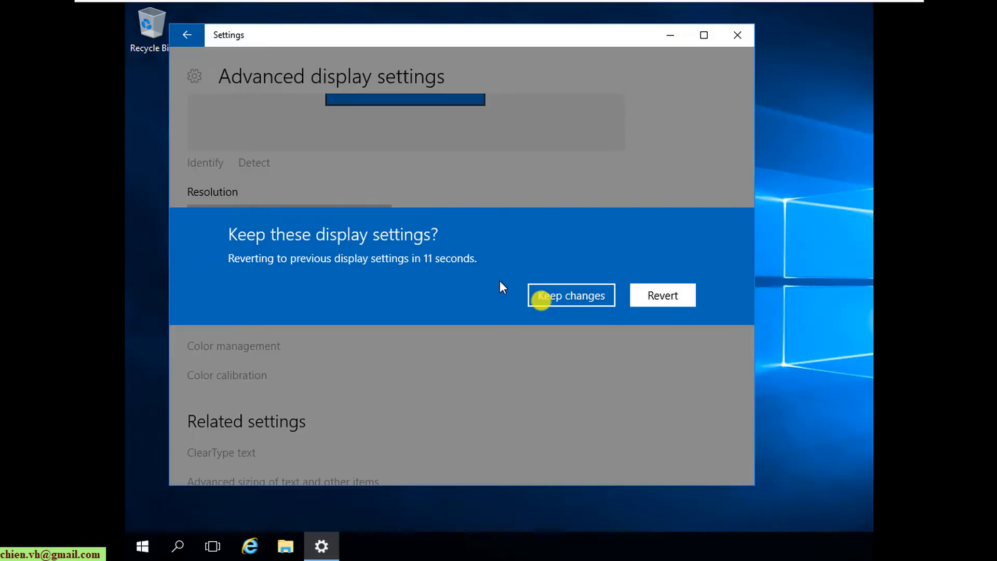
click(540, 299)
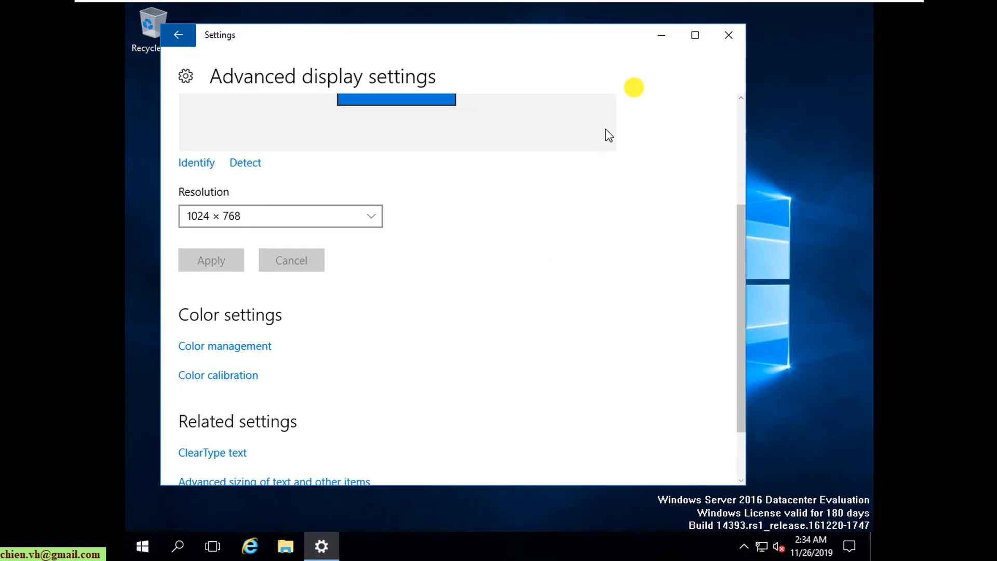
click(730, 35)
- Choose Install VMware Tools from the VM menu and run setup64.exe from the disc's AutoPlay prompt
mouse_move(369, 2)
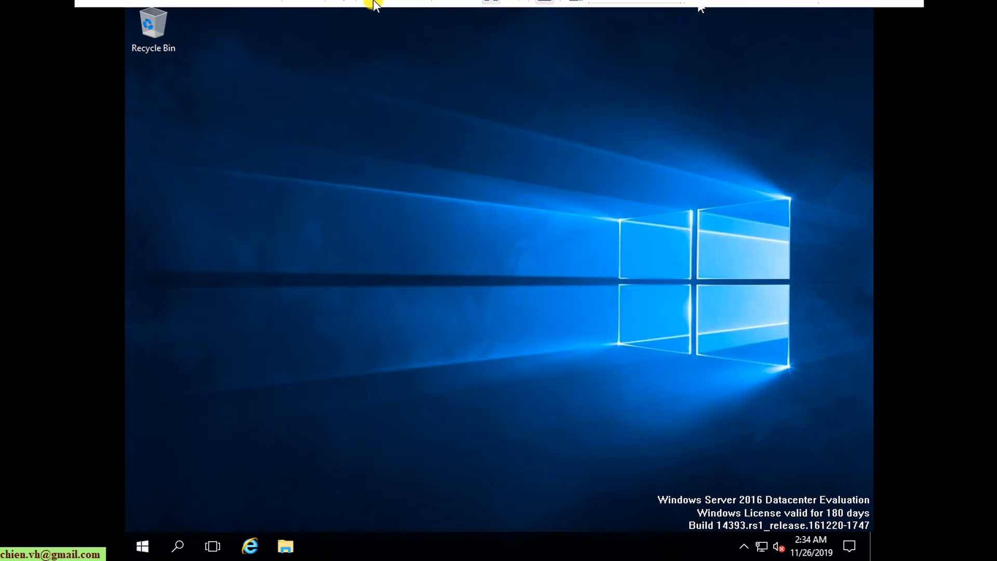
click(209, 10)
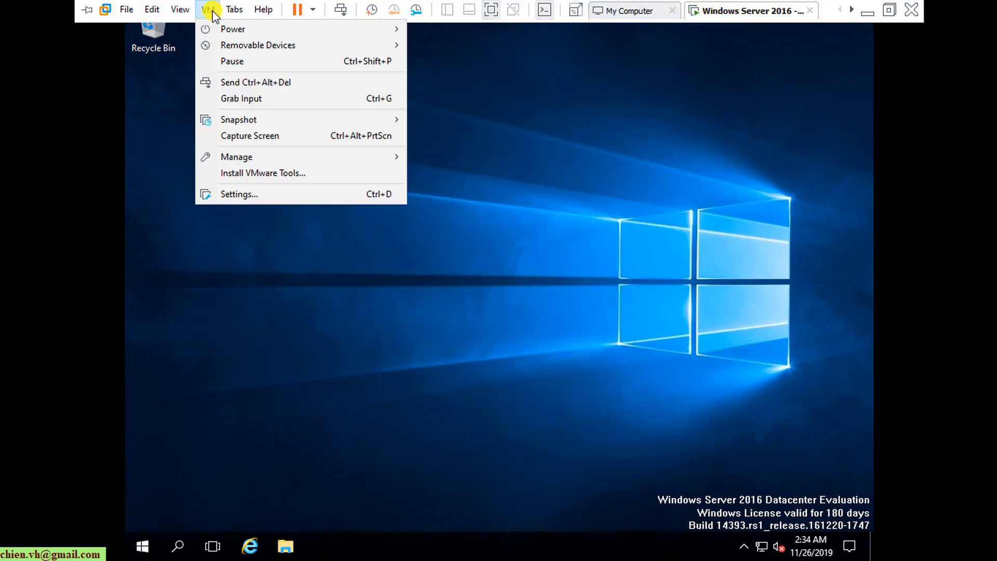
mouse_move(253, 161)
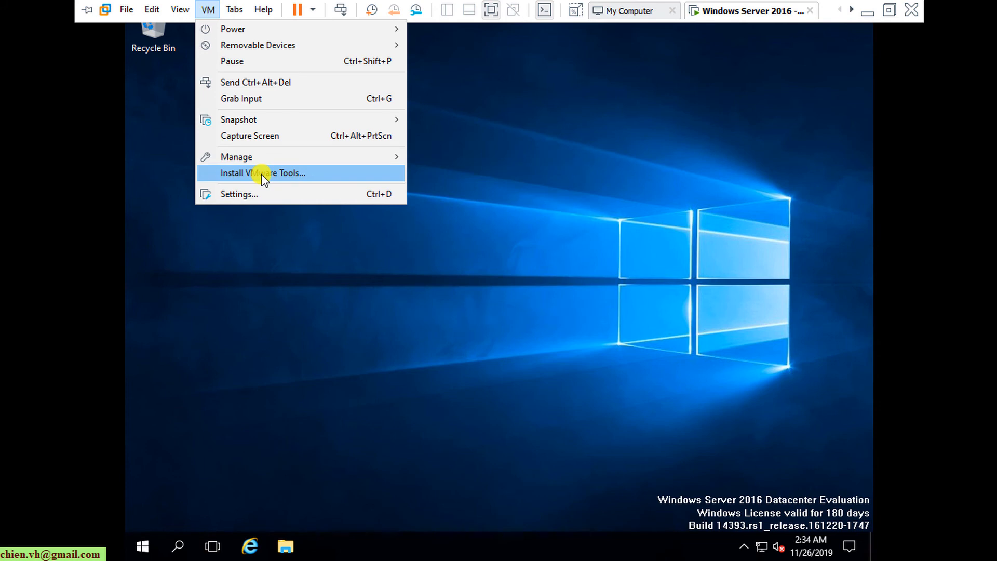
click(260, 174)
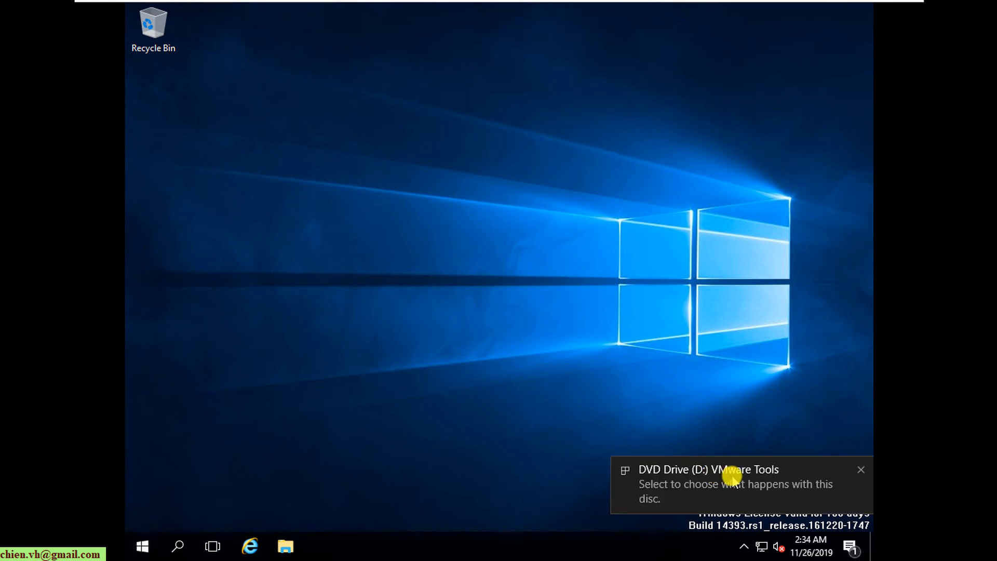
click(732, 475)
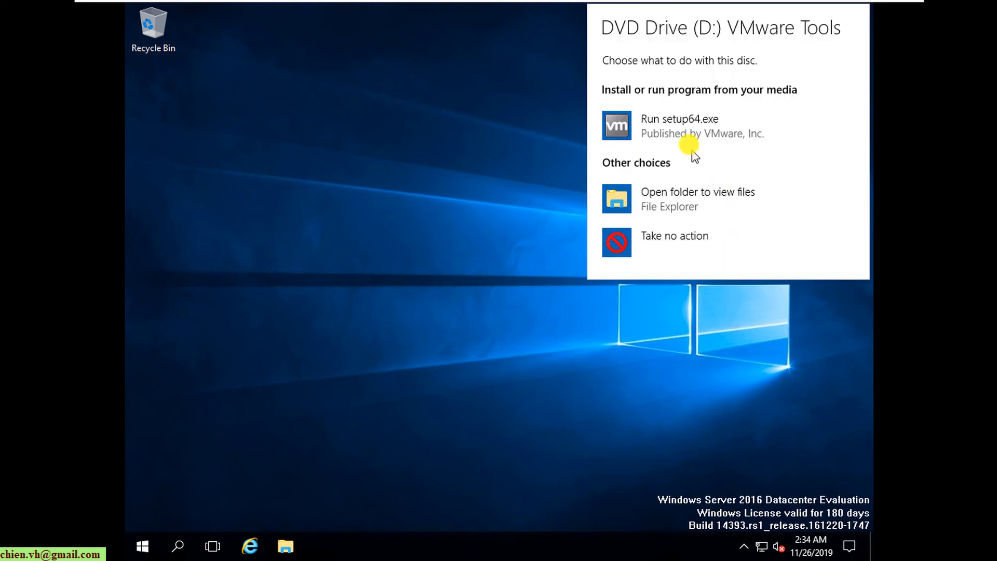
click(690, 134)
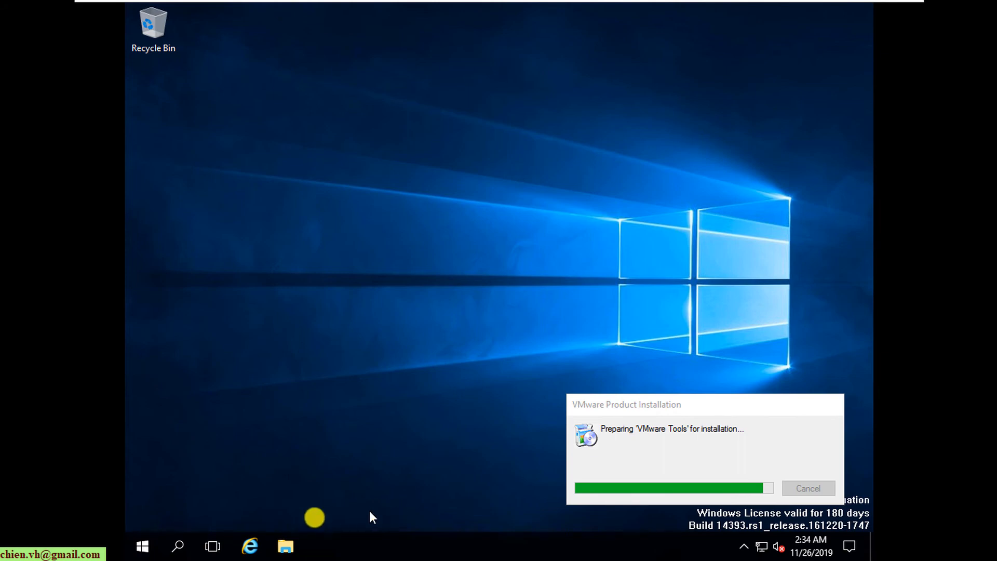
- Check This PC in File Explorer for the mounted Tools disc, then close Explorer
click(291, 549)
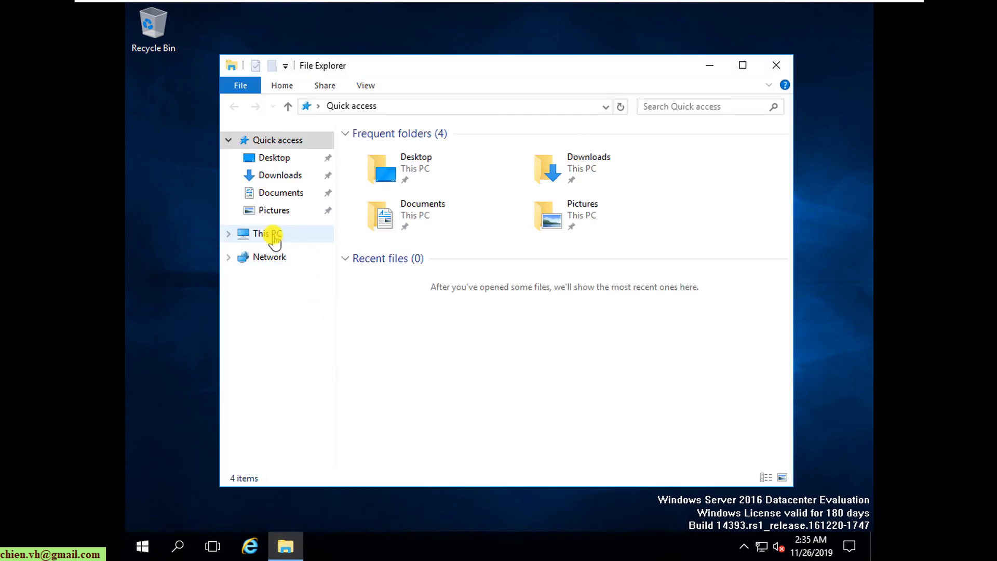
click(273, 234)
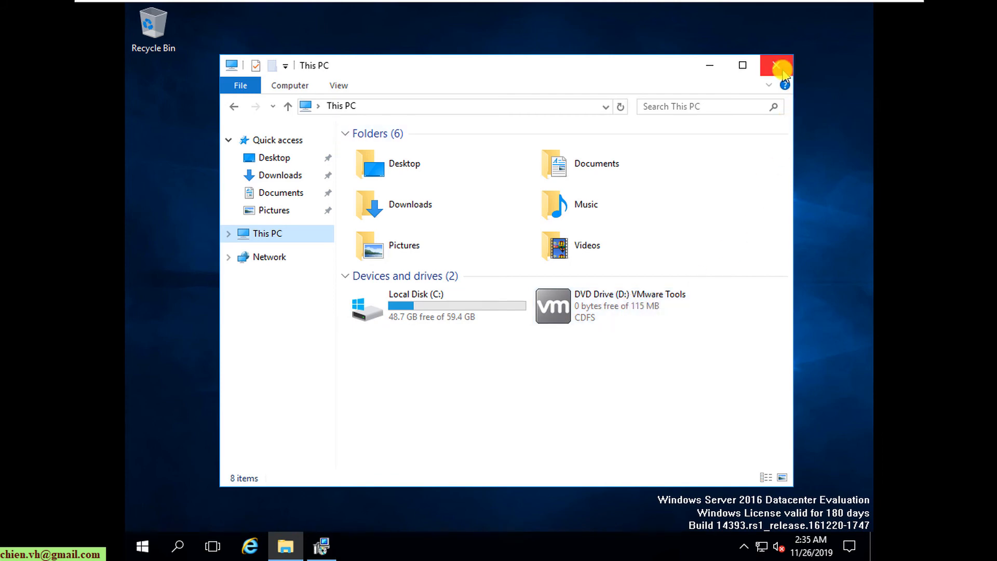
click(782, 68)
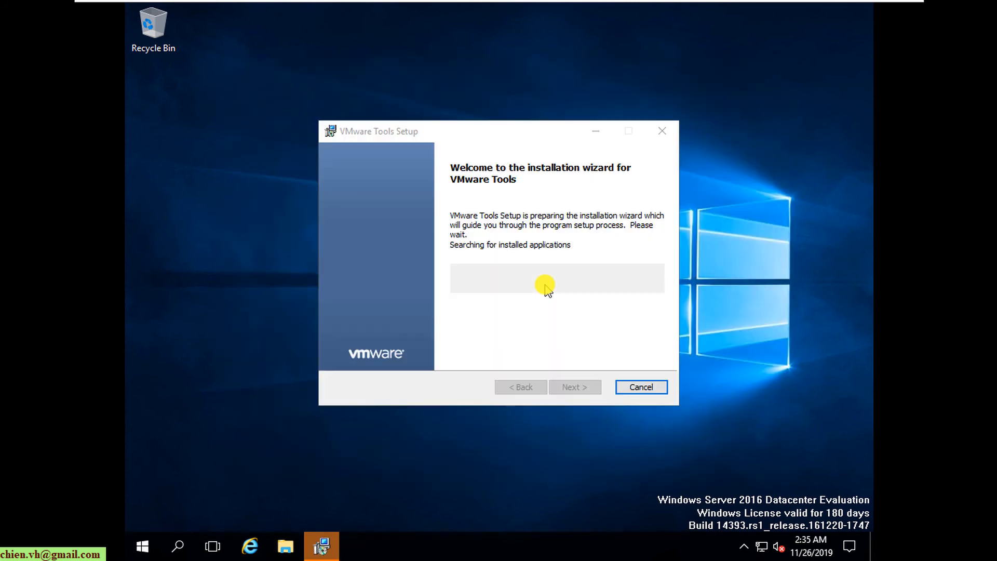
- Run VMware Tools Setup with the Typical setup type through to Finish
click(571, 393)
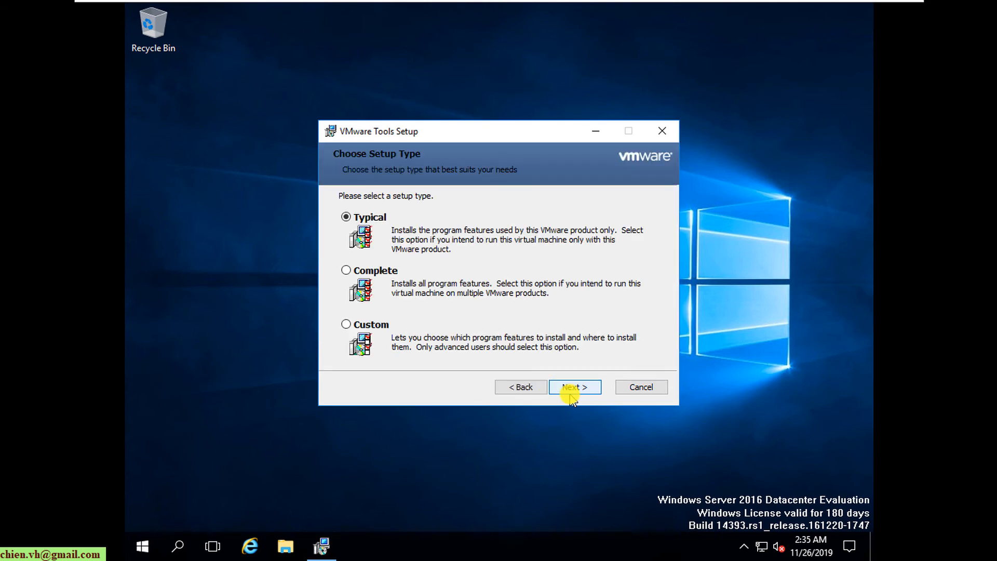
click(571, 393)
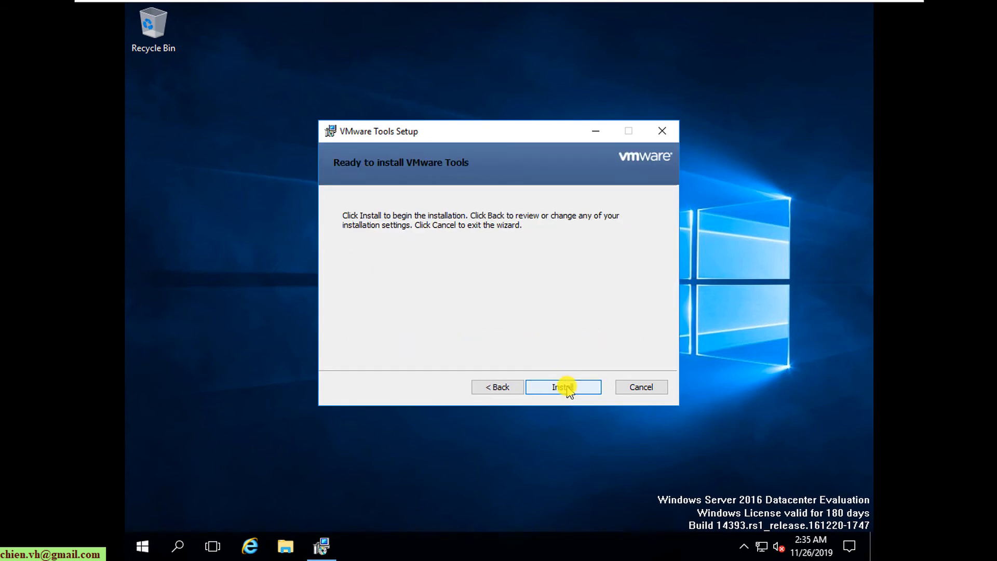
click(567, 388)
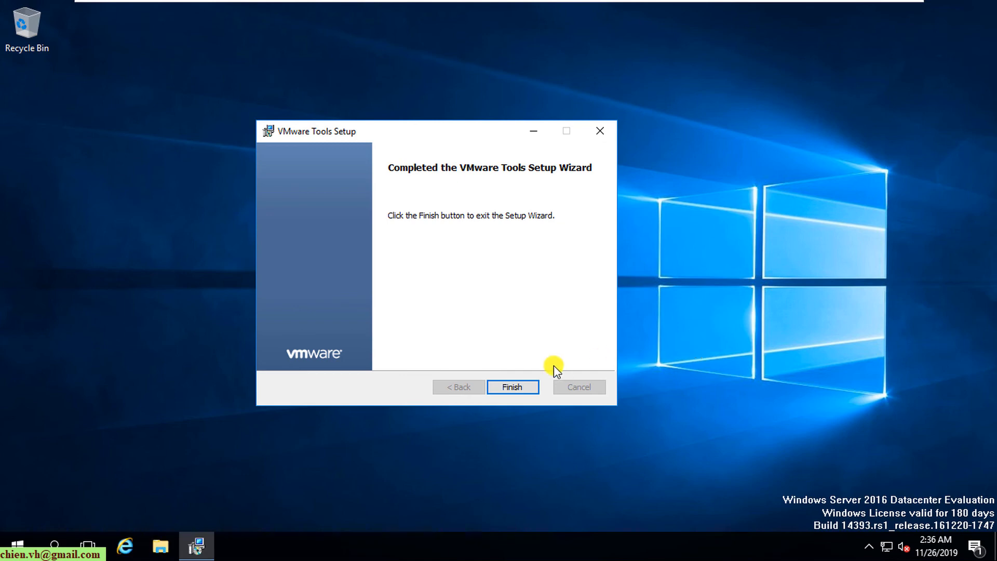
click(520, 387)
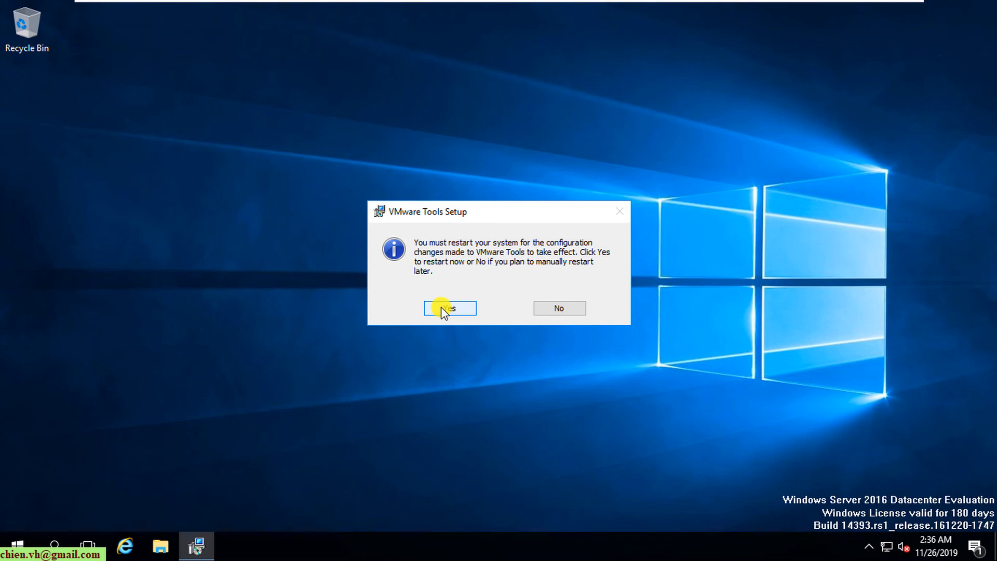
- Accept the restart, then unlock with Ctrl+Alt+Del and sign in with the Administrator password
click(443, 310)
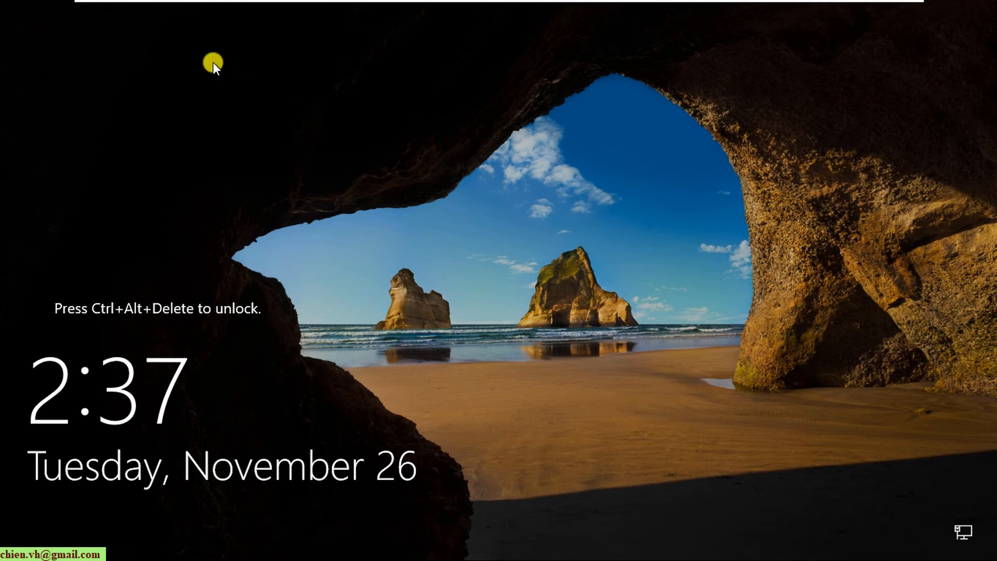
mouse_move(318, 7)
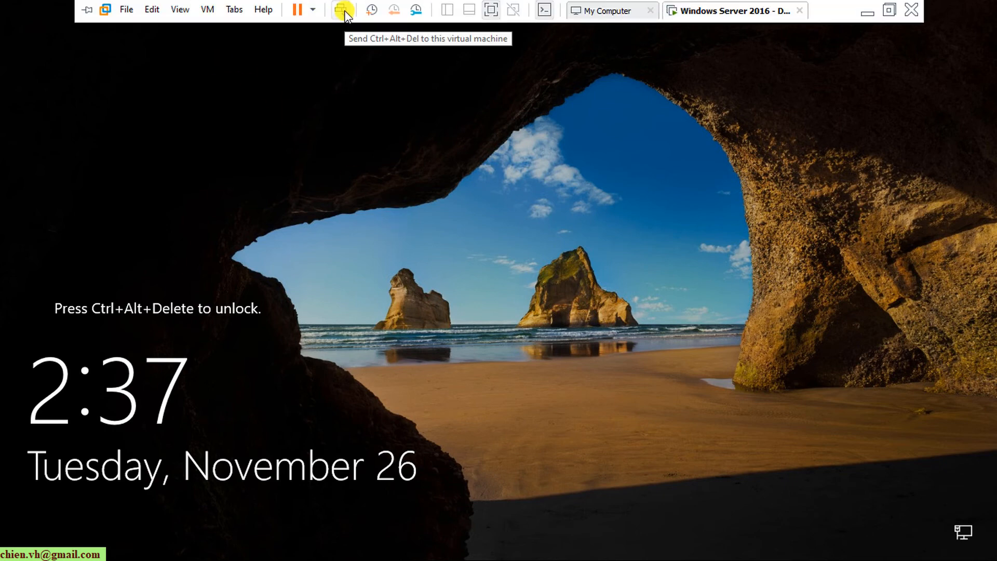
click(342, 10)
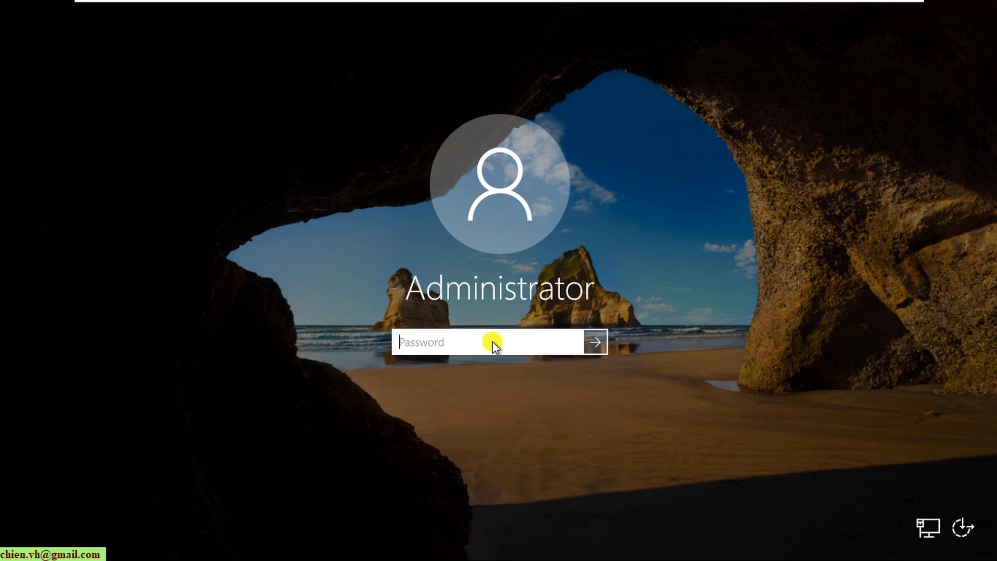
text(•••••••••)
key(Return)
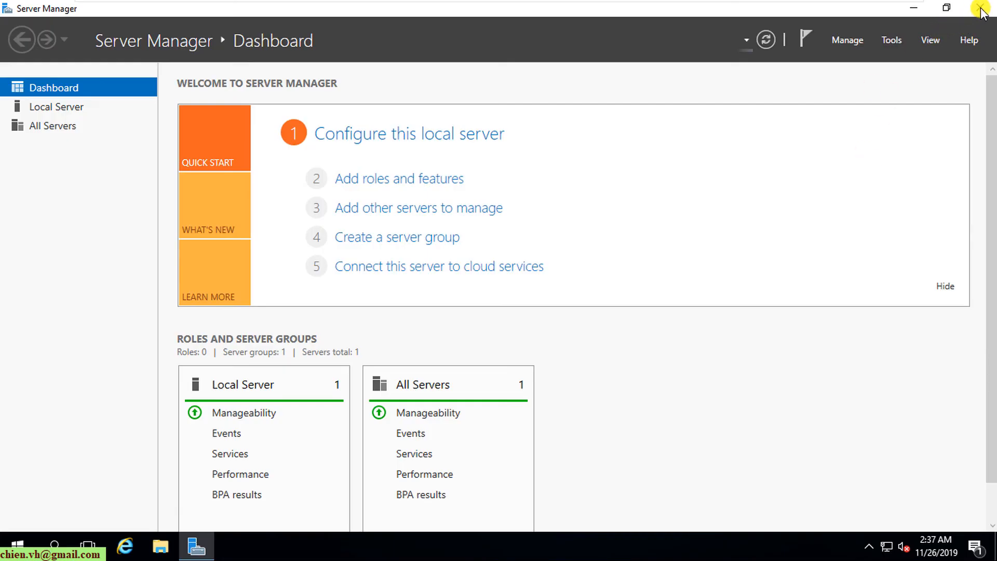
- Close Server Manager, refresh the desktop, and check the DVD drive under This PC in File Explorer
click(981, 8)
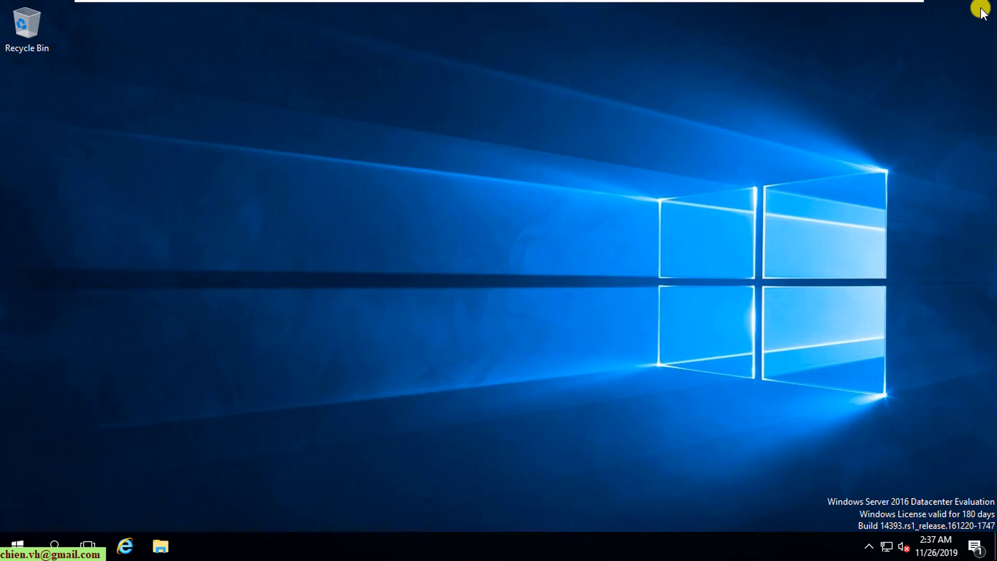
right_click(310, 414)
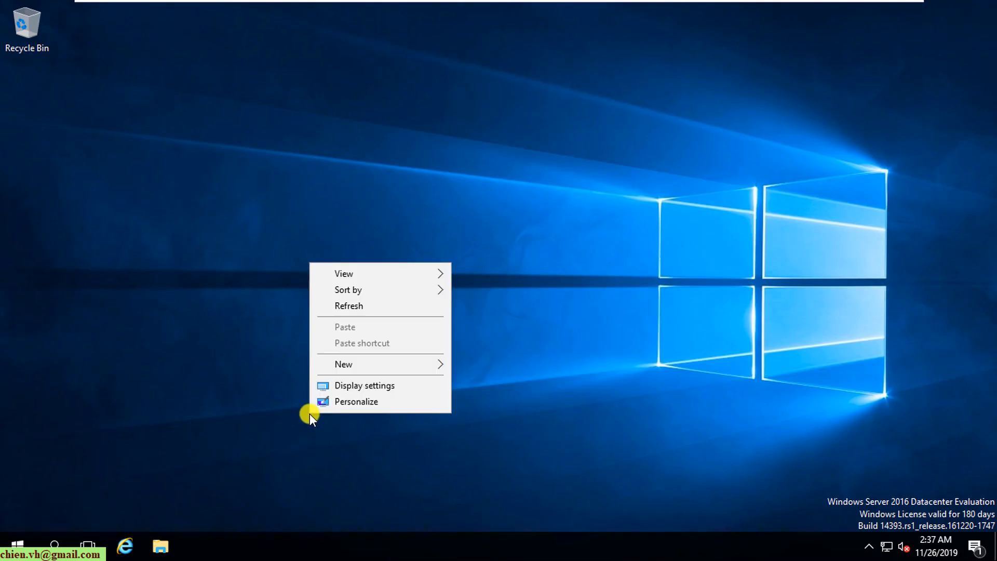
click(367, 313)
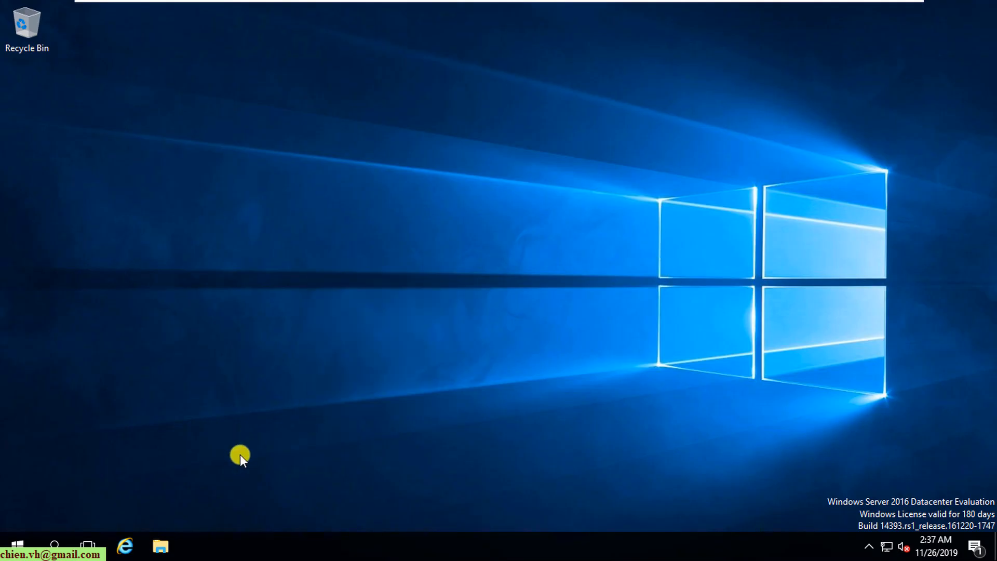
click(163, 548)
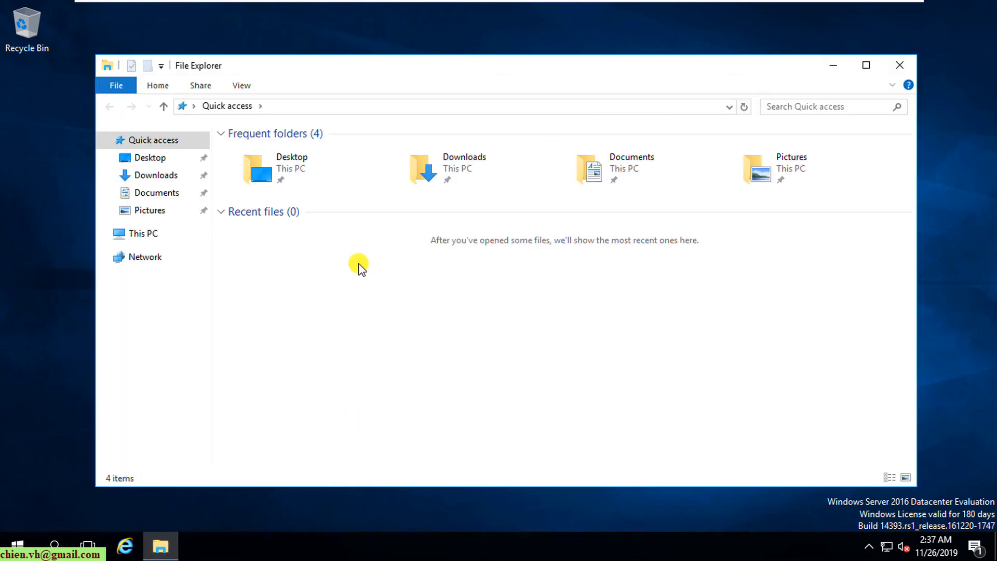
click(156, 235)
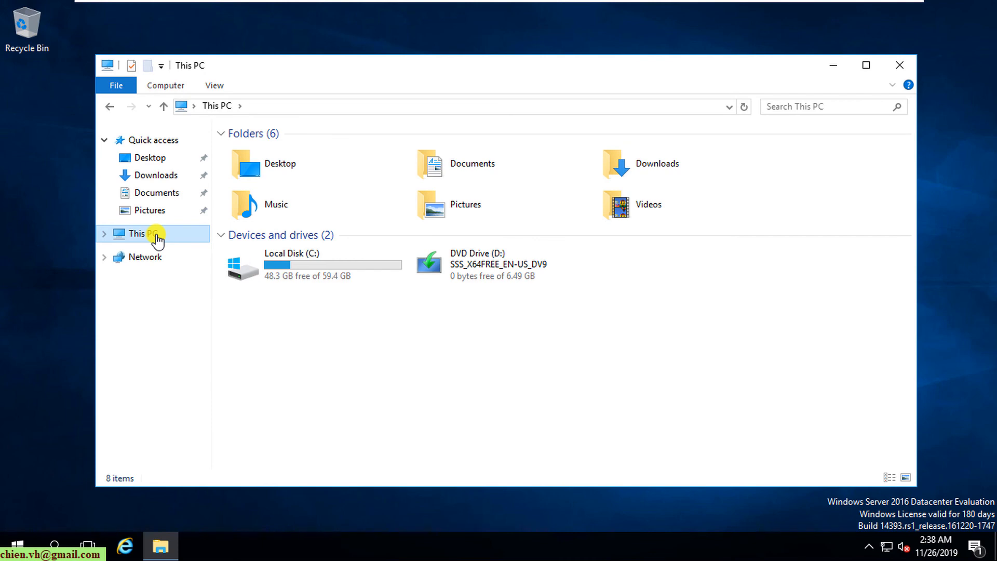
click(902, 68)
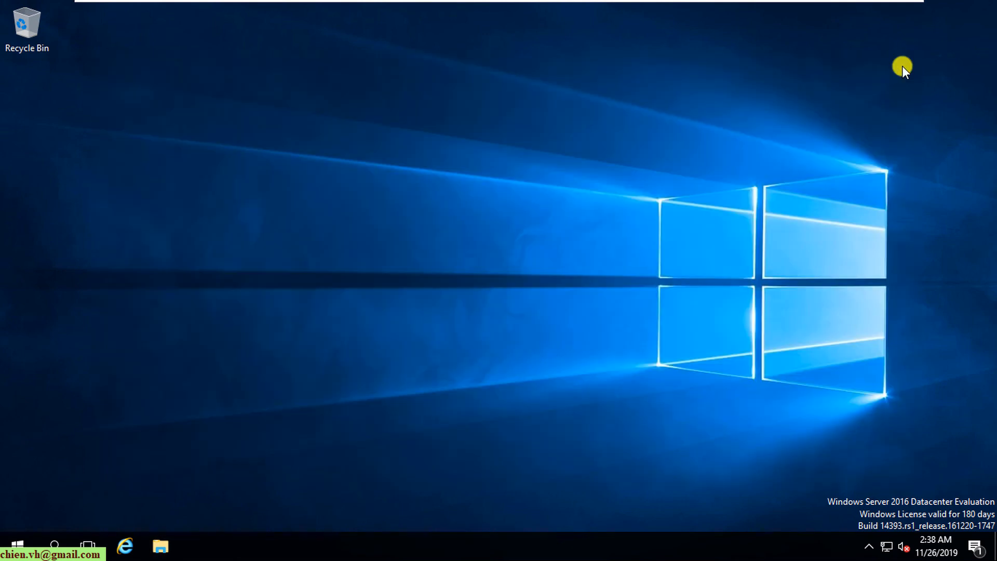
- Shut down the guest from Start, confirming the shutdown reason, then exit full-screen mode
click(15, 546)
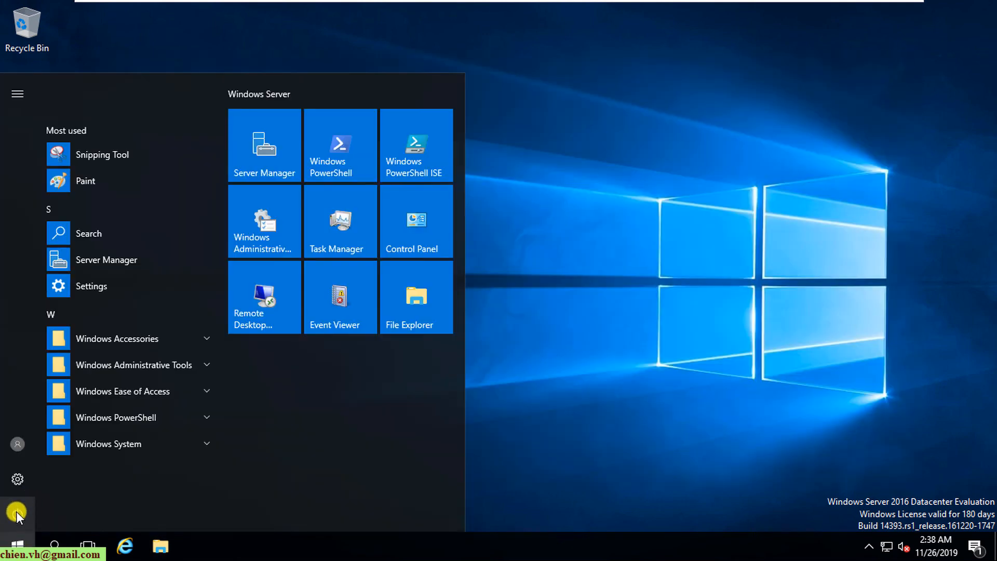
click(17, 512)
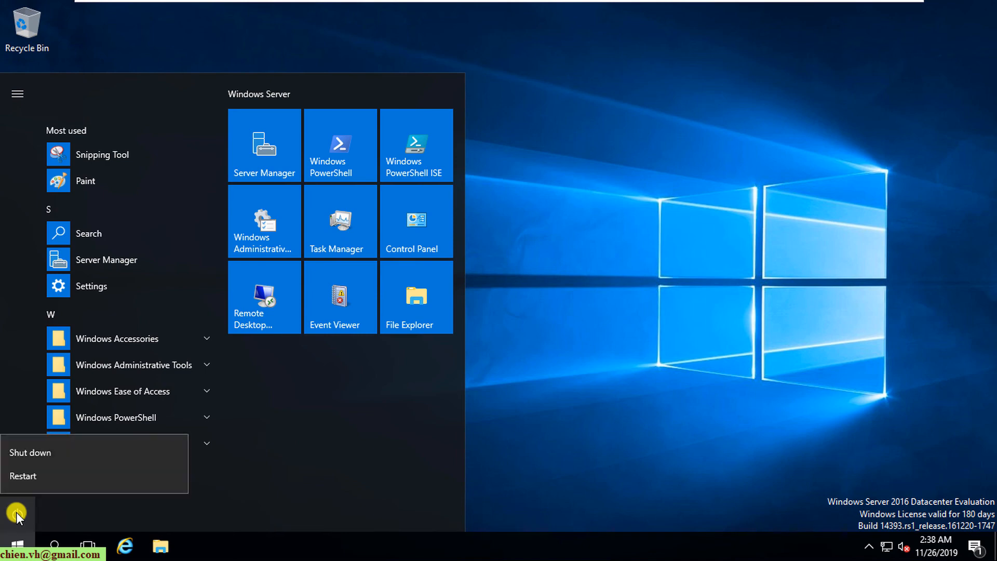
click(64, 453)
click(208, 469)
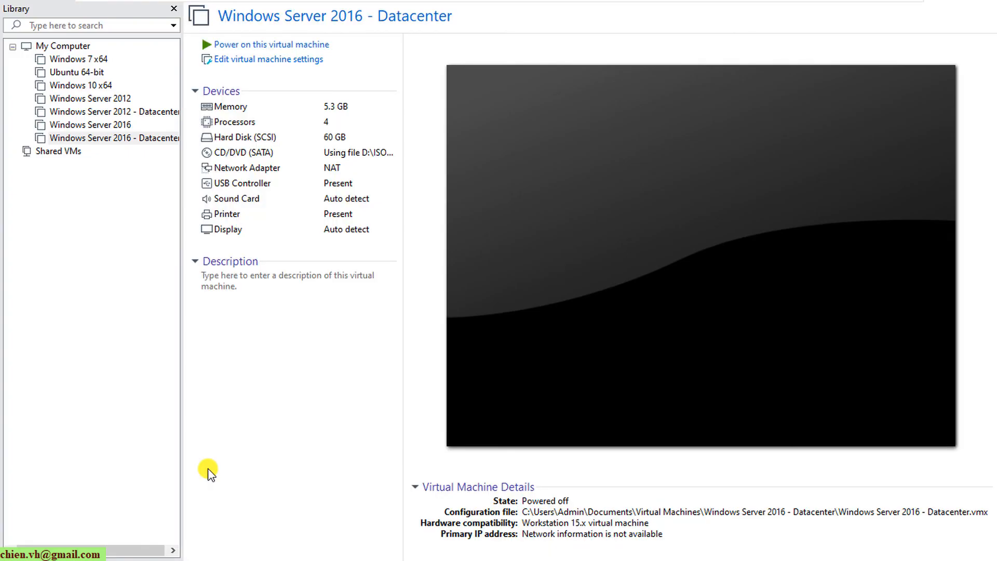
click(357, 362)
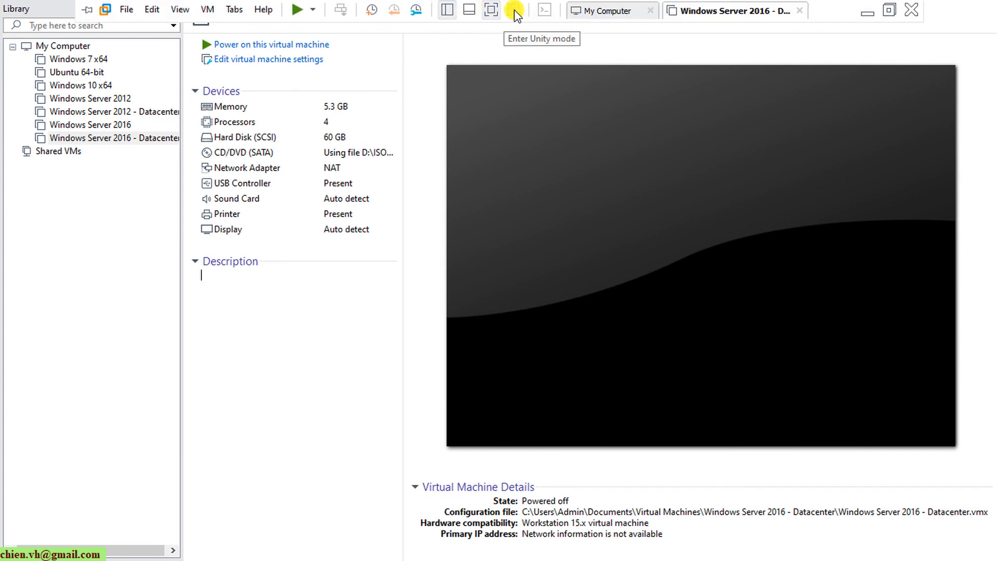
click(496, 16)
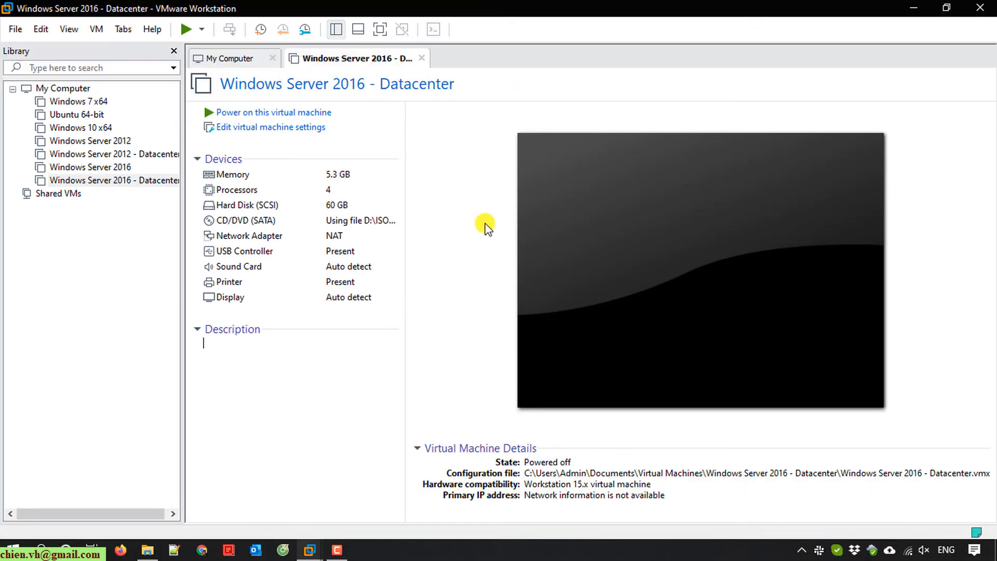